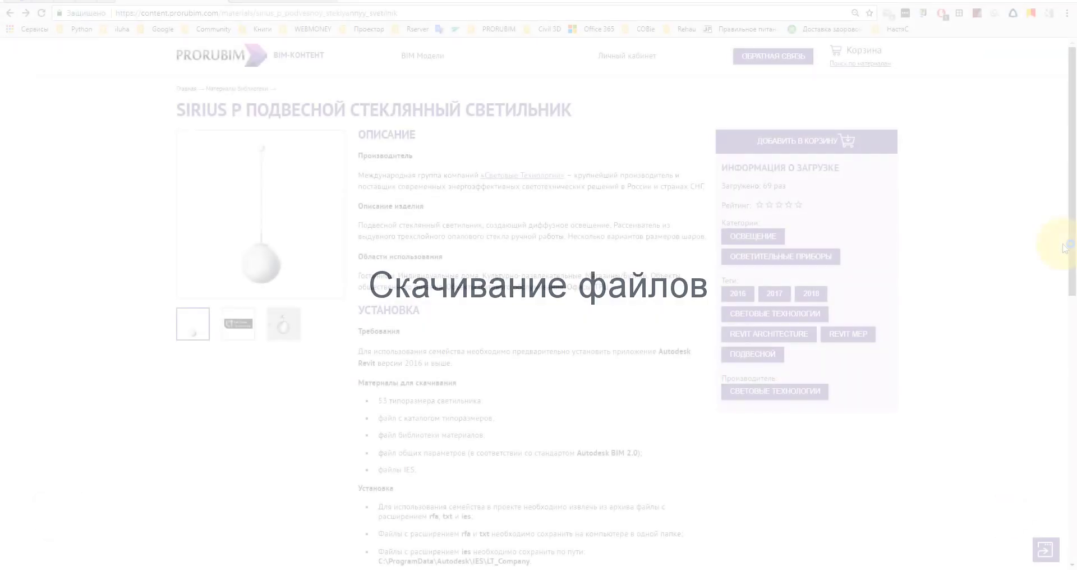
# - Add the SIRIUS P pendant glass light to the PRORUBIM cart
pyautogui.click(827, 141)
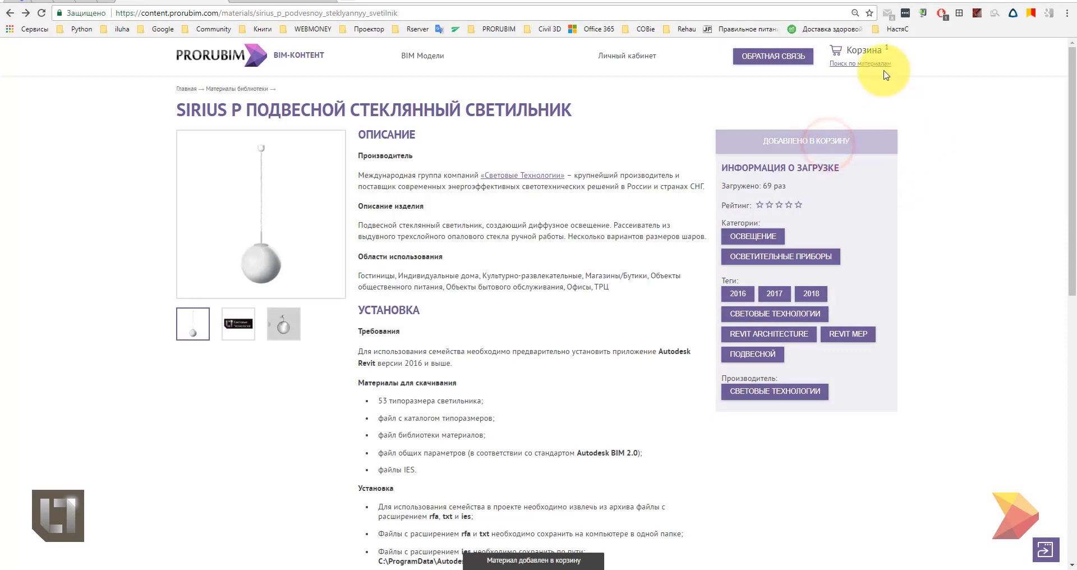
# - Download the cart contents as SIRIUS P.zip into the Светильник folder
pyautogui.click(303, 3)
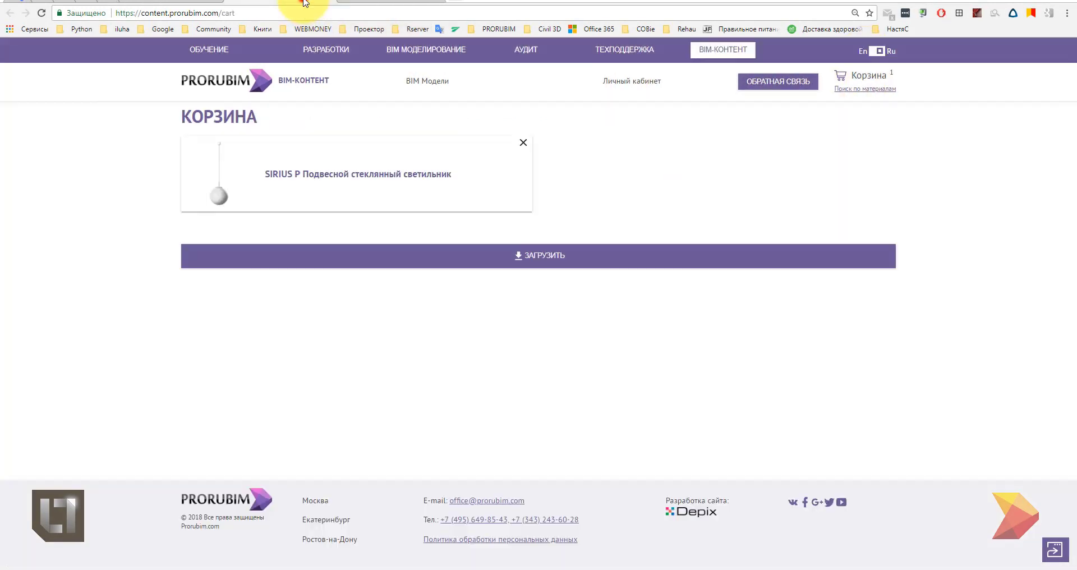
pyautogui.click(541, 257)
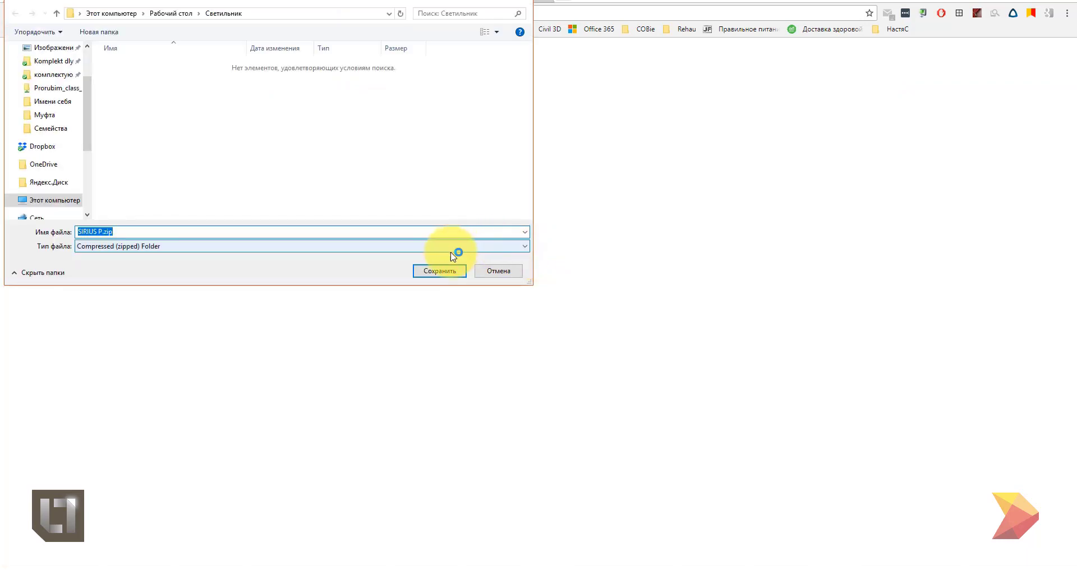
pyautogui.click(451, 273)
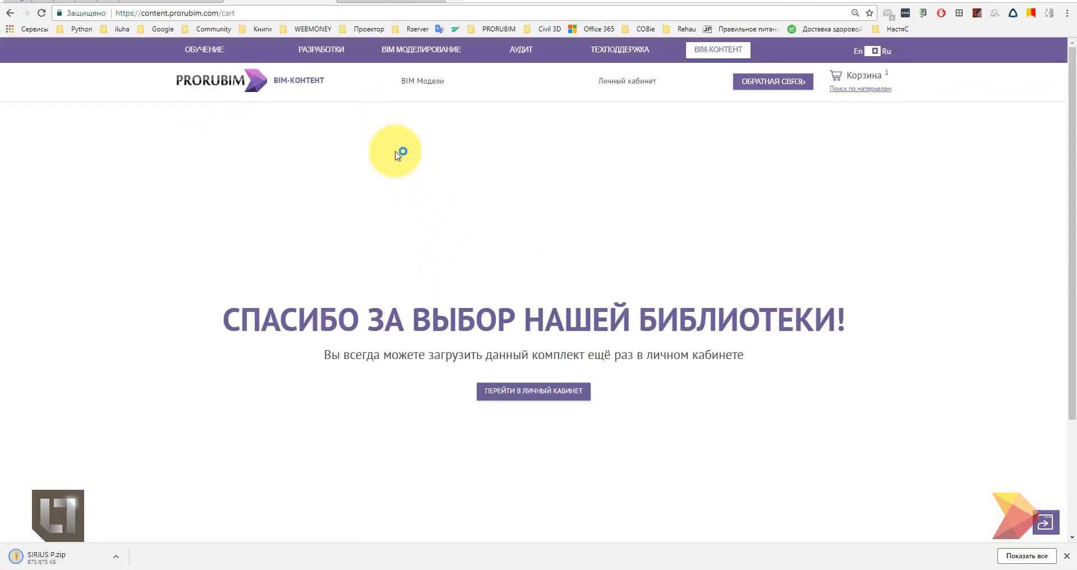
pyautogui.click(198, 1)
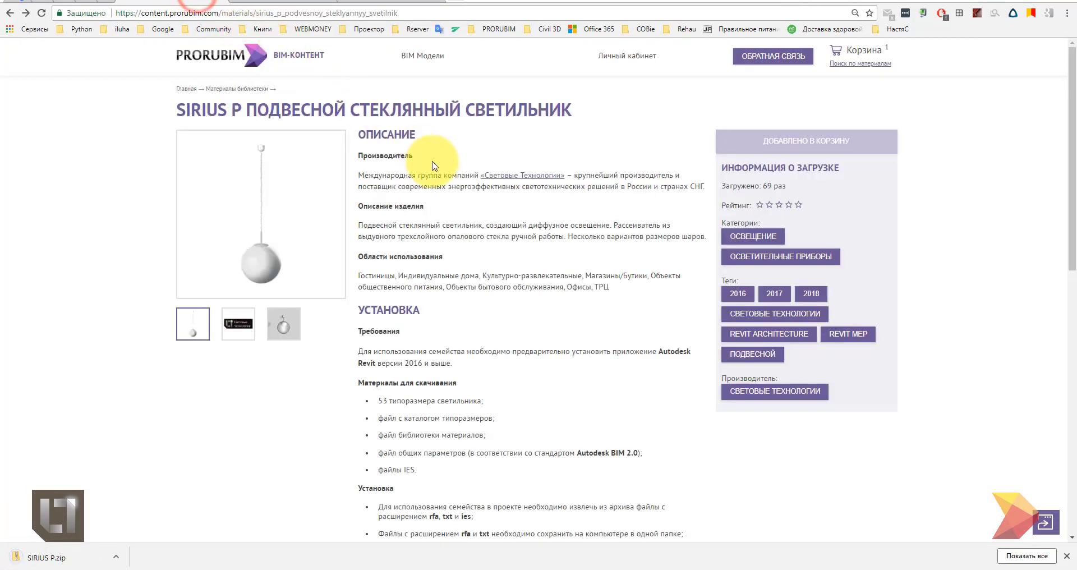
# - Extract SIRIUS P.zip and open the inner SIRIUS P folder with Sirius P.rfa and SIRIUS P.IES
pyautogui.click(361, 560)
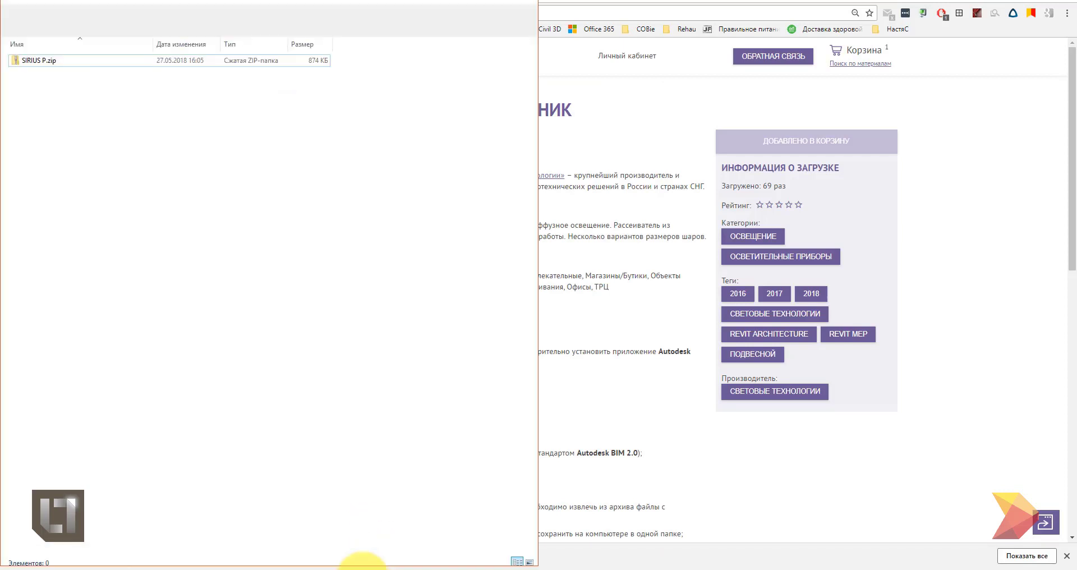
pyautogui.rightClick(48, 60)
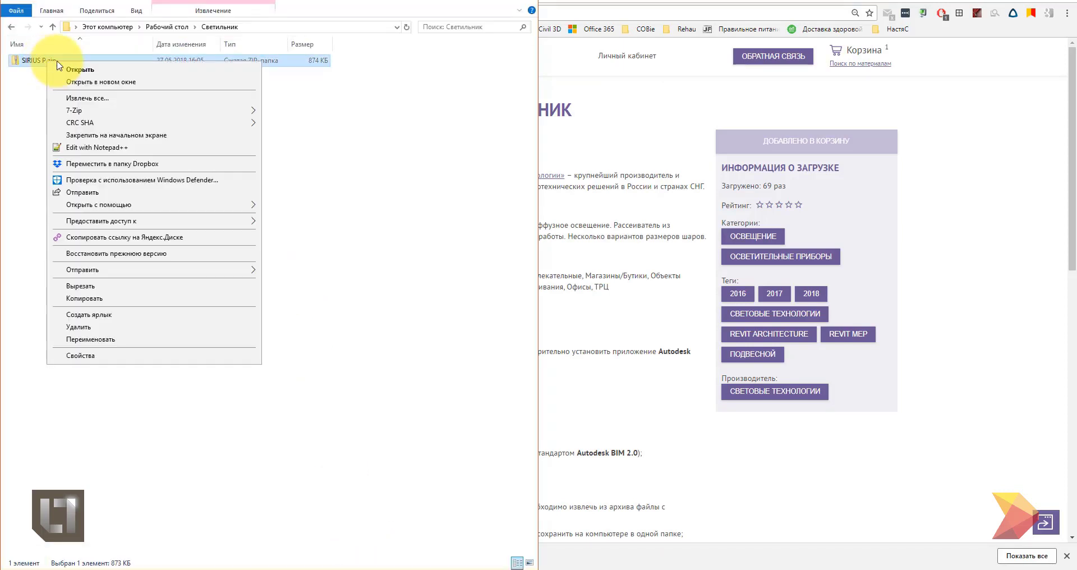
pyautogui.click(89, 99)
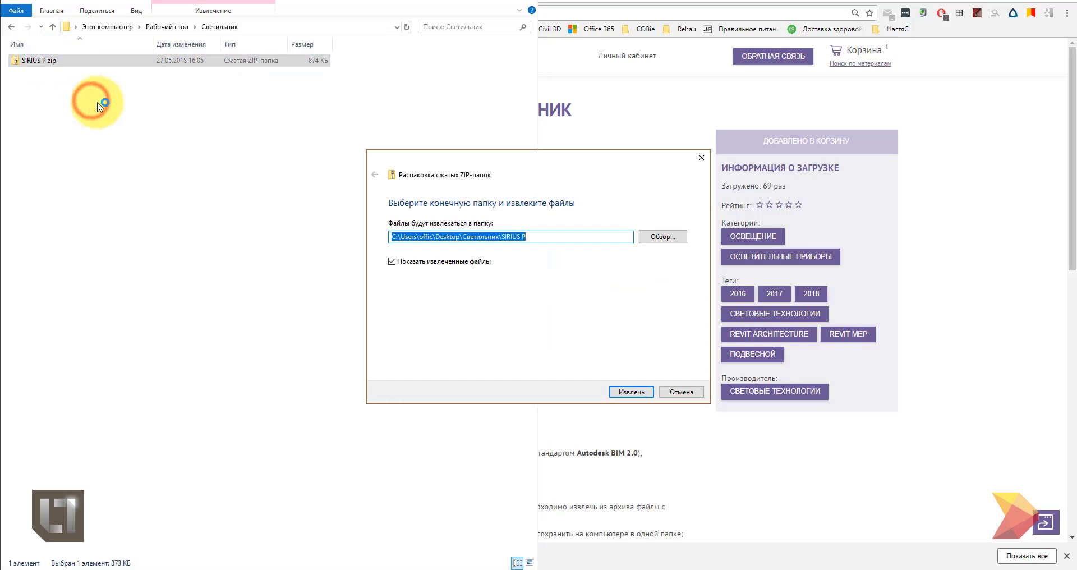
pyautogui.click(631, 392)
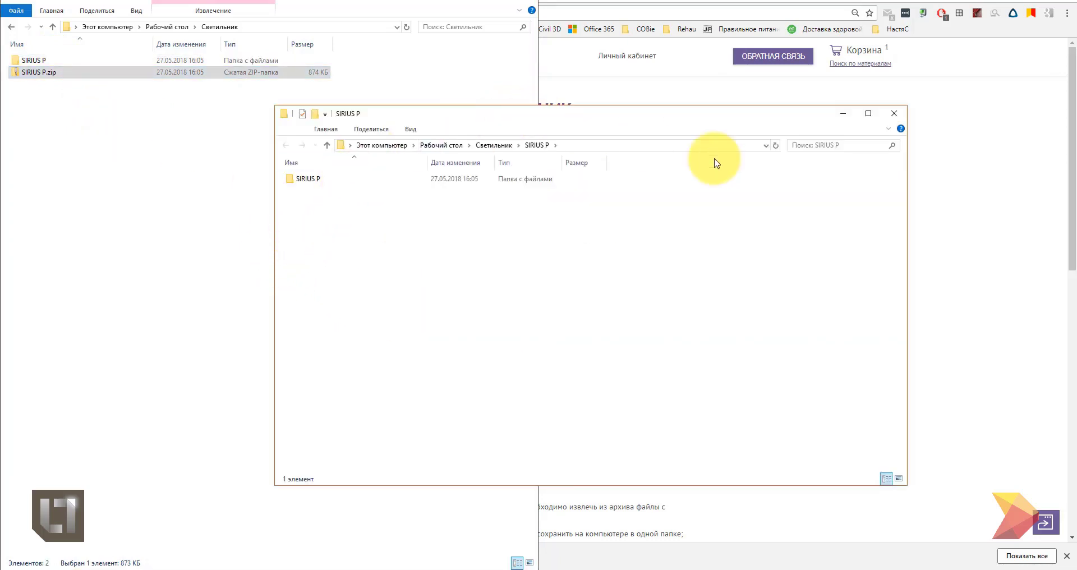
pyautogui.click(893, 115)
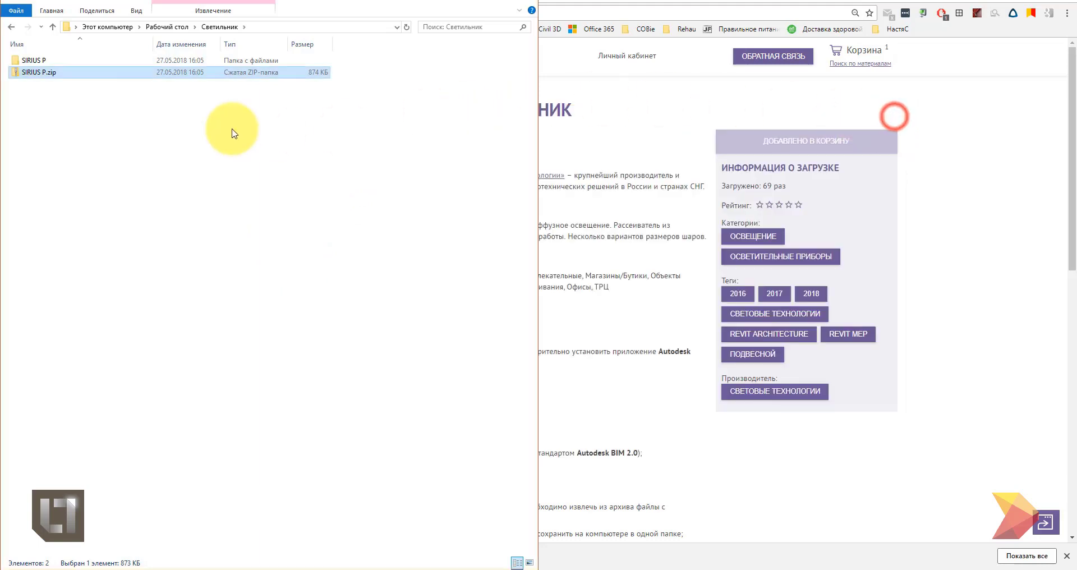
pyautogui.doubleClick(34, 61)
pyautogui.doubleClick(34, 61)
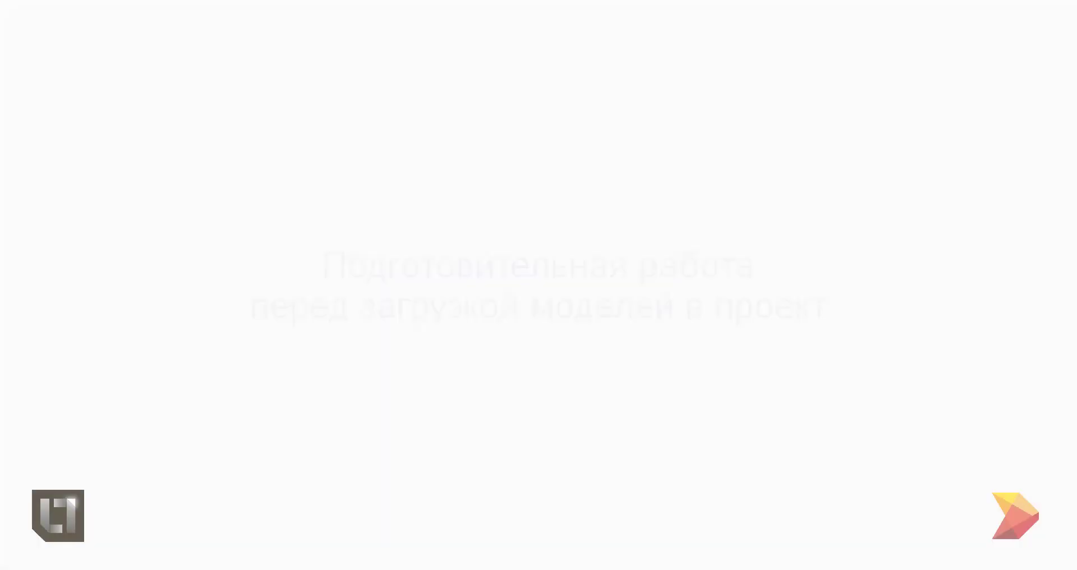
# - Close the downloads bar and copy the IES path C:\ProgramData\Autodesk\IES\ from the installation notes
pyautogui.scroll(1, 617, 410)
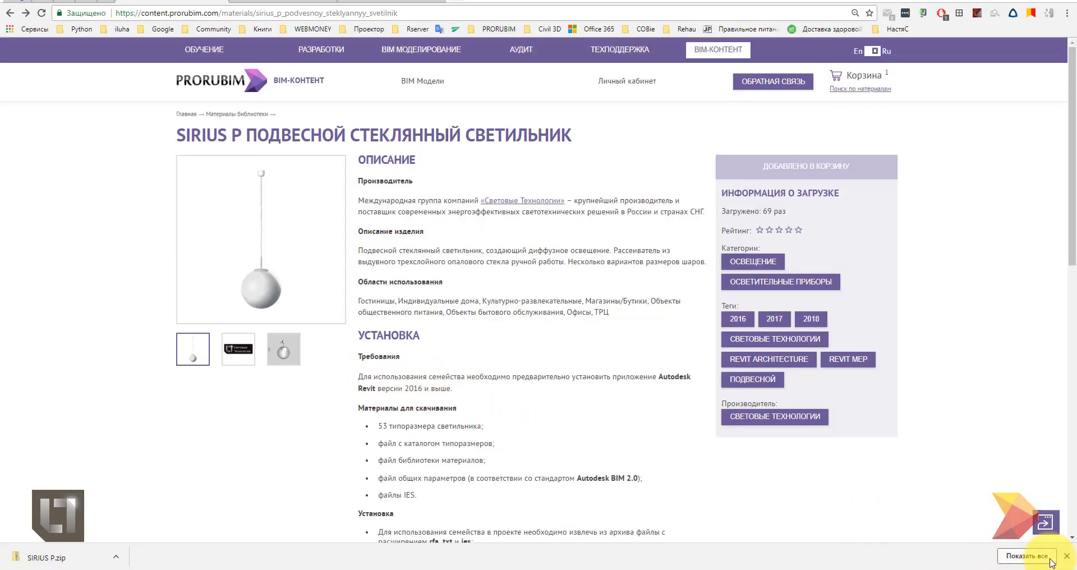
pyautogui.click(1067, 557)
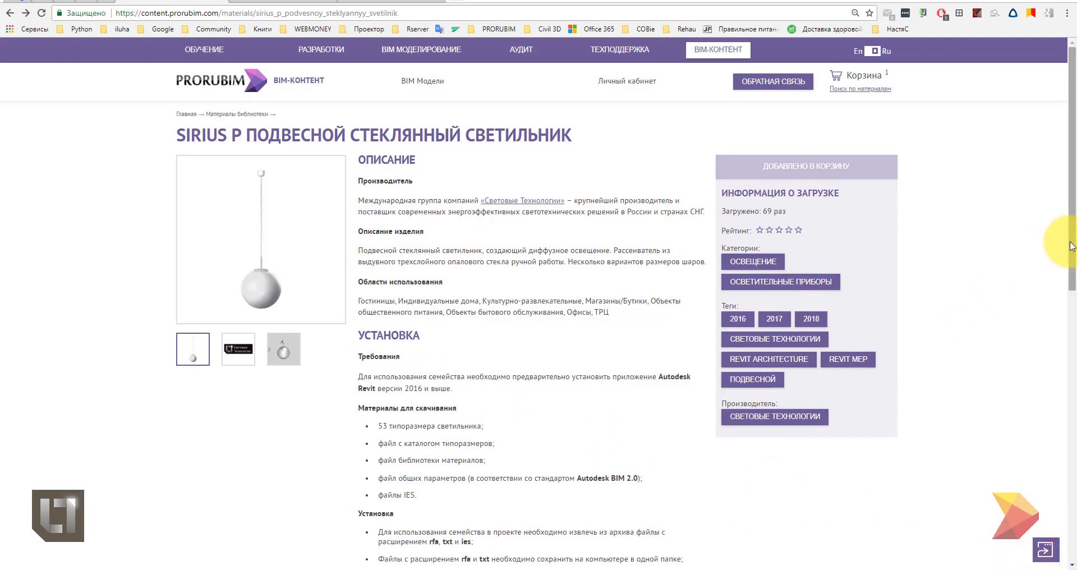
pyautogui.moveTo(1071, 245); pyautogui.dragTo(1050, 312)
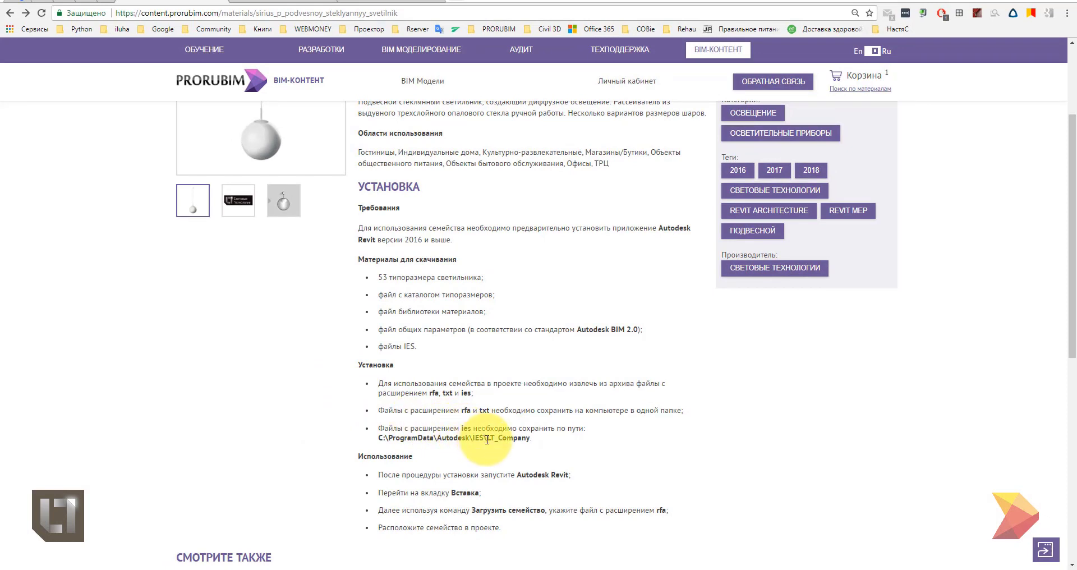
pyautogui.moveTo(485, 439); pyautogui.dragTo(375, 443)
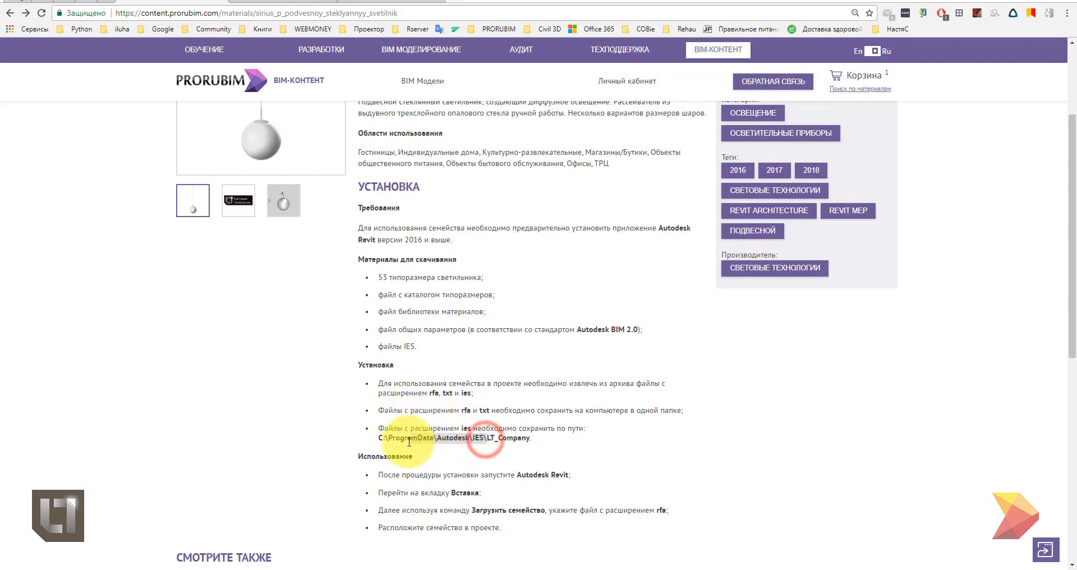
pyautogui.rightClick(377, 442)
pyautogui.click(396, 449)
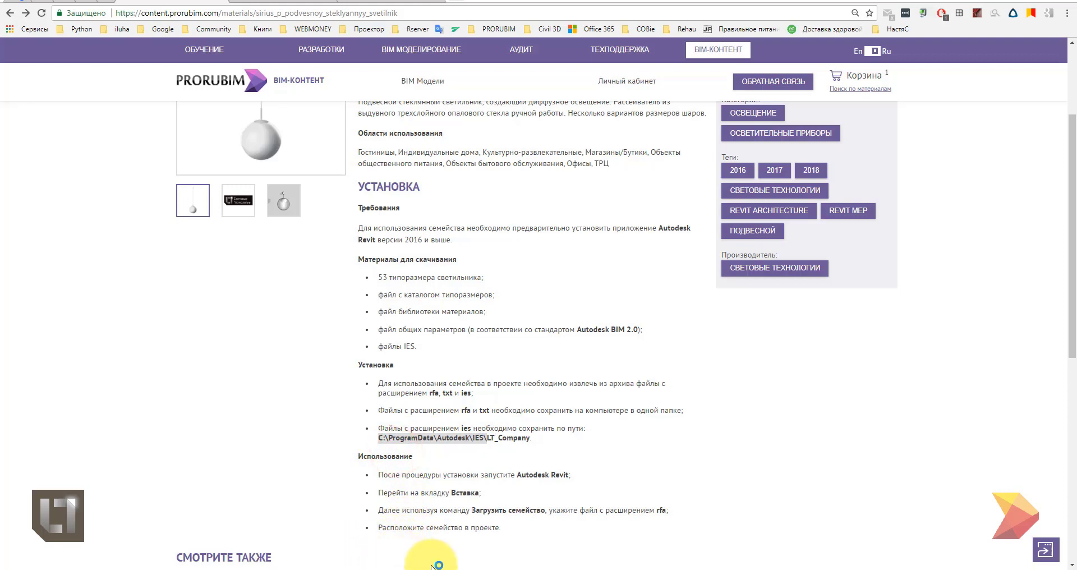
# - Create an LT_Company folder inside C:\ProgramData\Autodesk\IES and open it
pyautogui.click(499, 567)
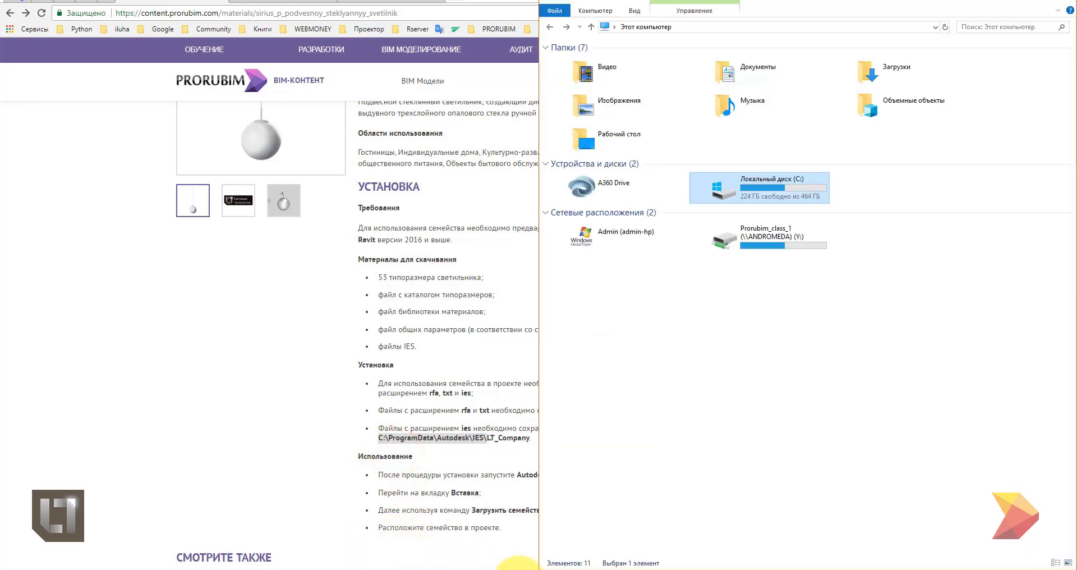
pyautogui.rightClick(716, 27)
pyautogui.click(734, 65)
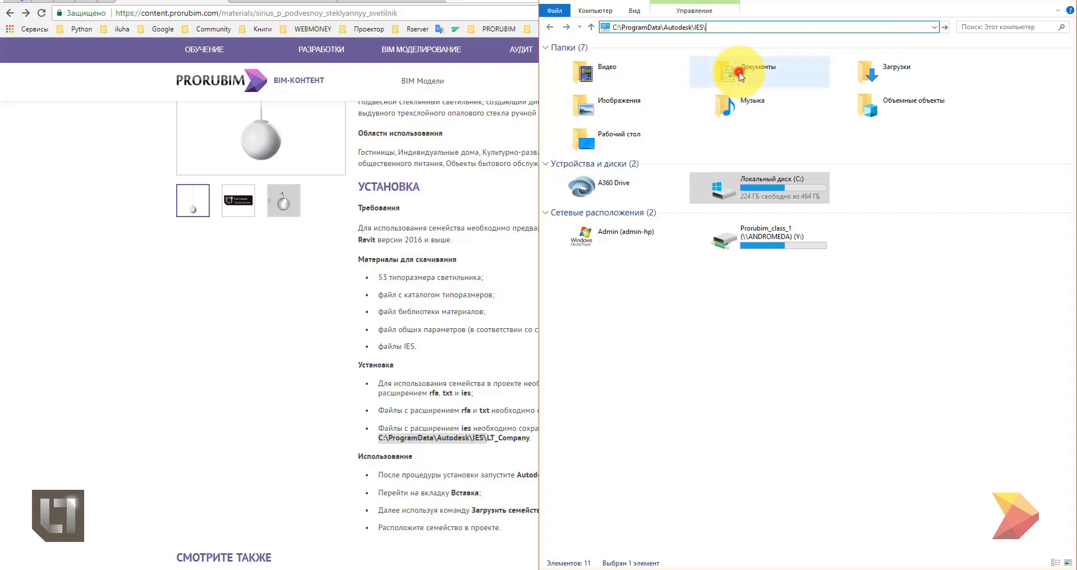
pyautogui.press('Return')
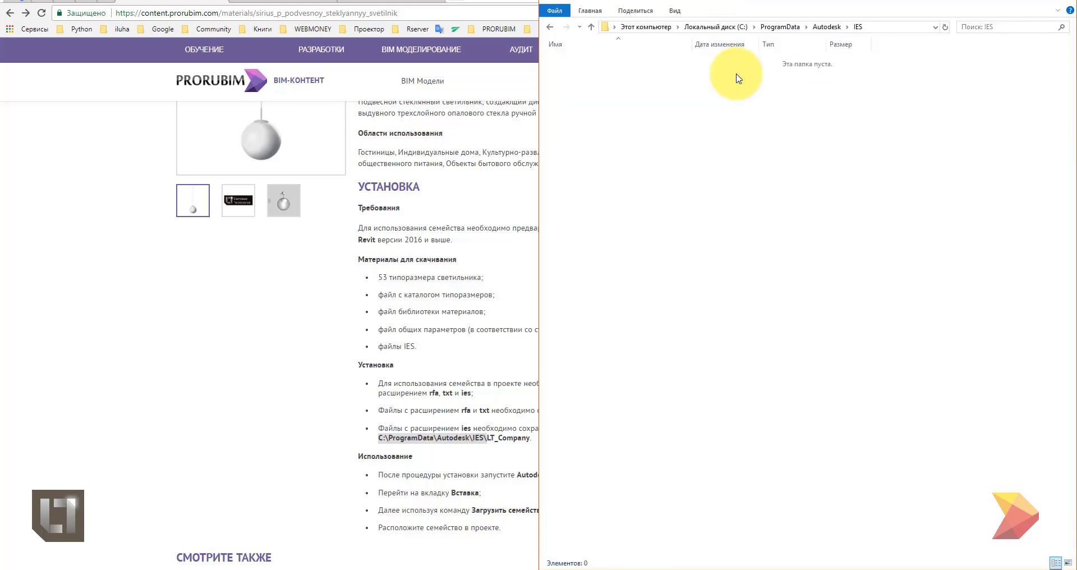
pyautogui.click(583, 3)
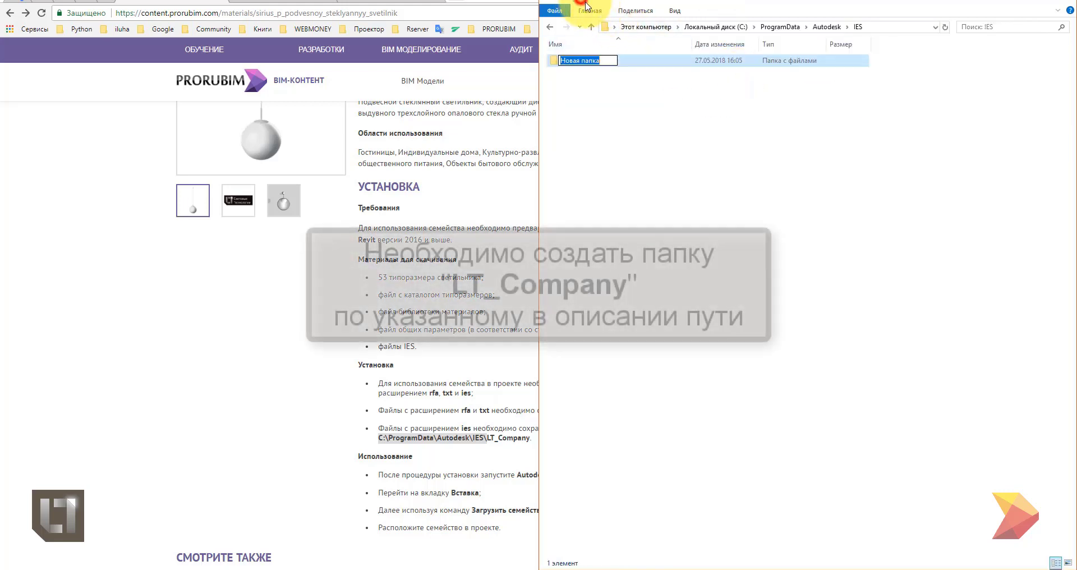
pyautogui.write('LT_Co')
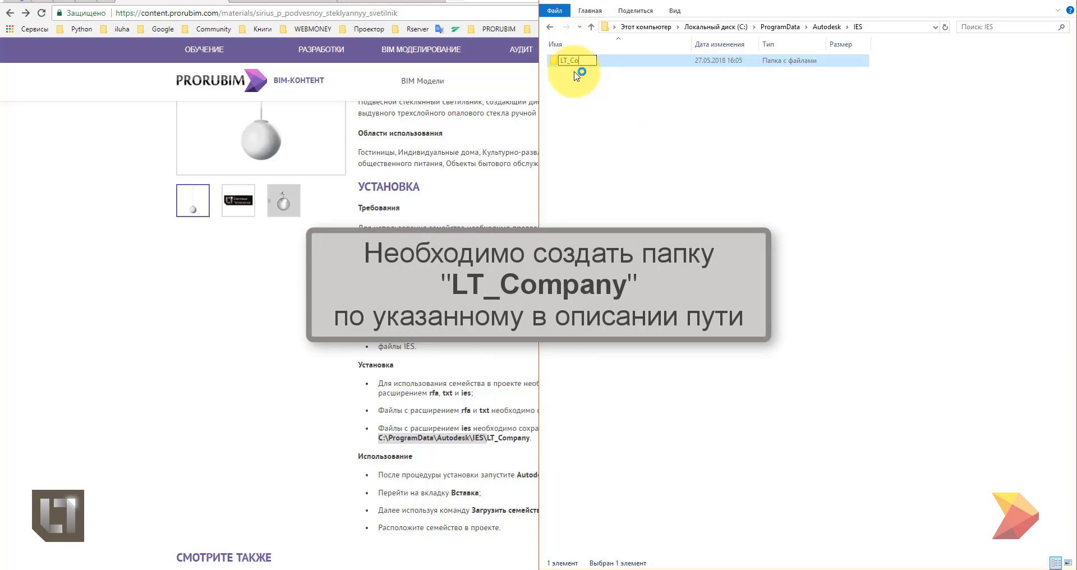
pyautogui.write('mpany')
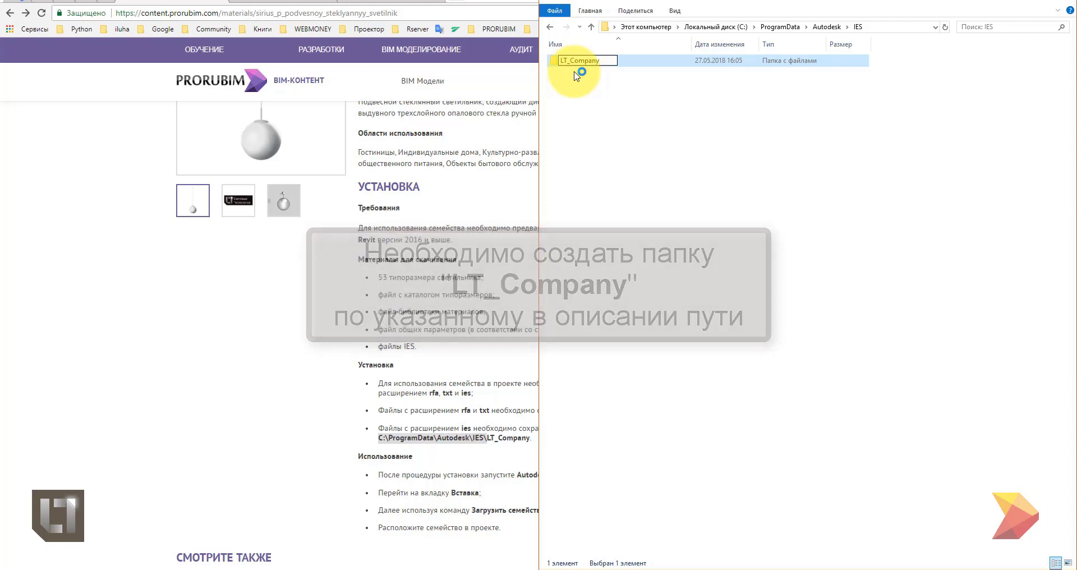
pyautogui.press('Return')
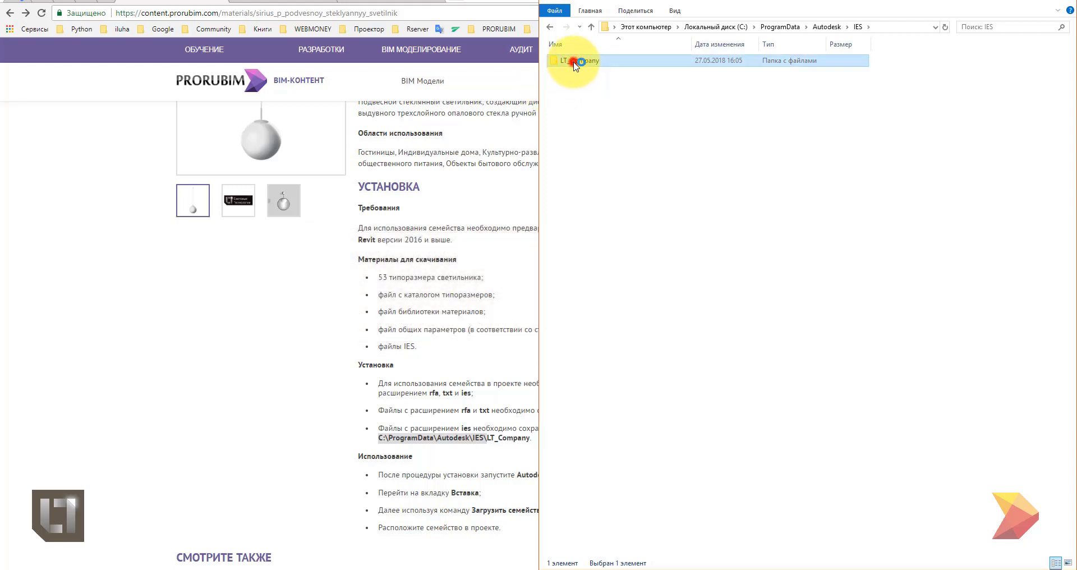
pyautogui.doubleClick(575, 62)
# - Copy SIRIUS P.IES from the extracted SIRIUS P folder into LT_Company
pyautogui.click(354, 568)
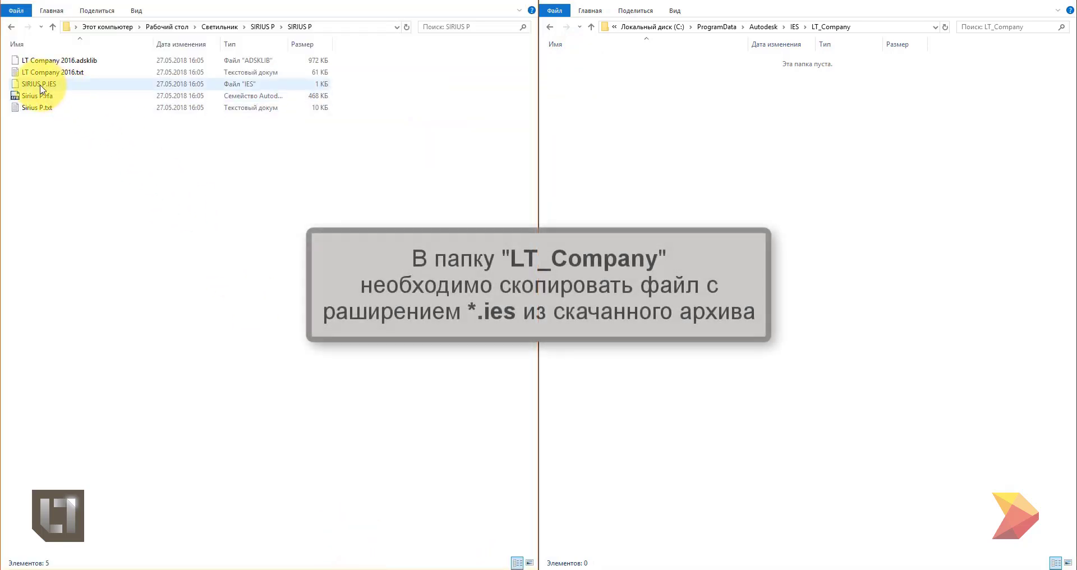
pyautogui.moveTo(40, 88); pyautogui.dragTo(633, 206, button='right')
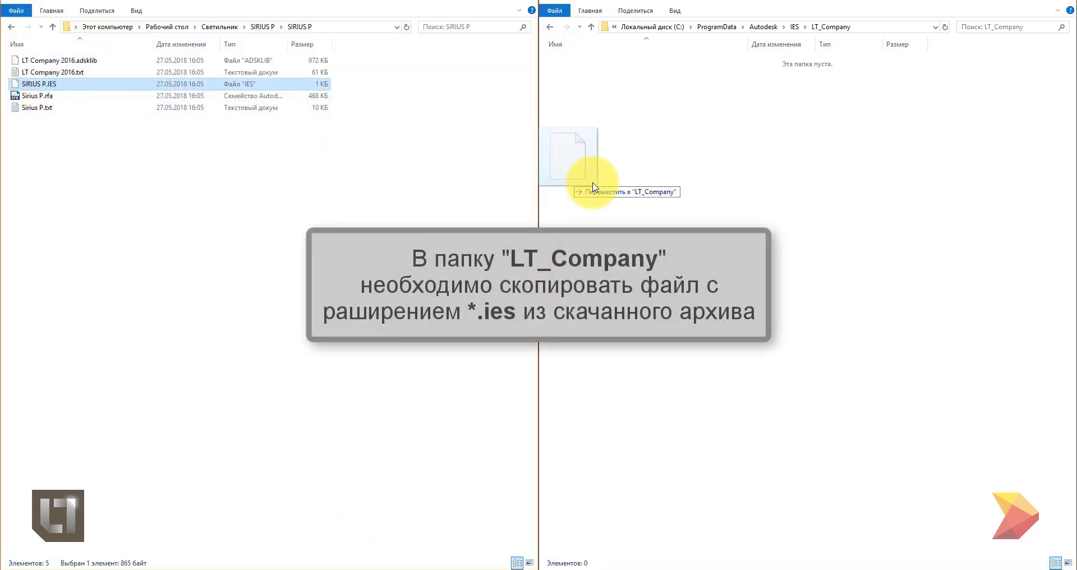
pyautogui.click(640, 220)
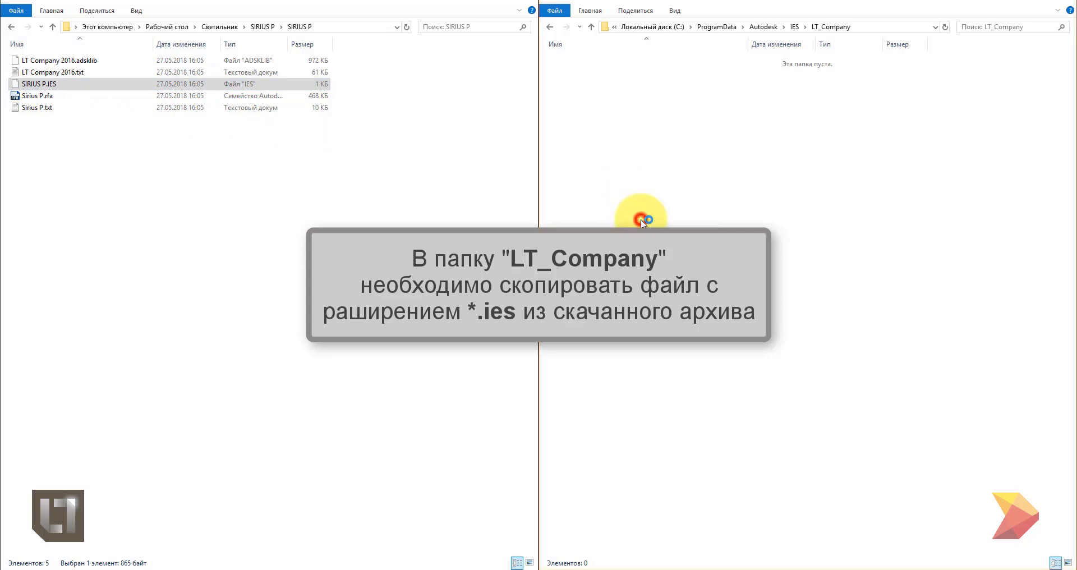
pyautogui.click(477, 2)
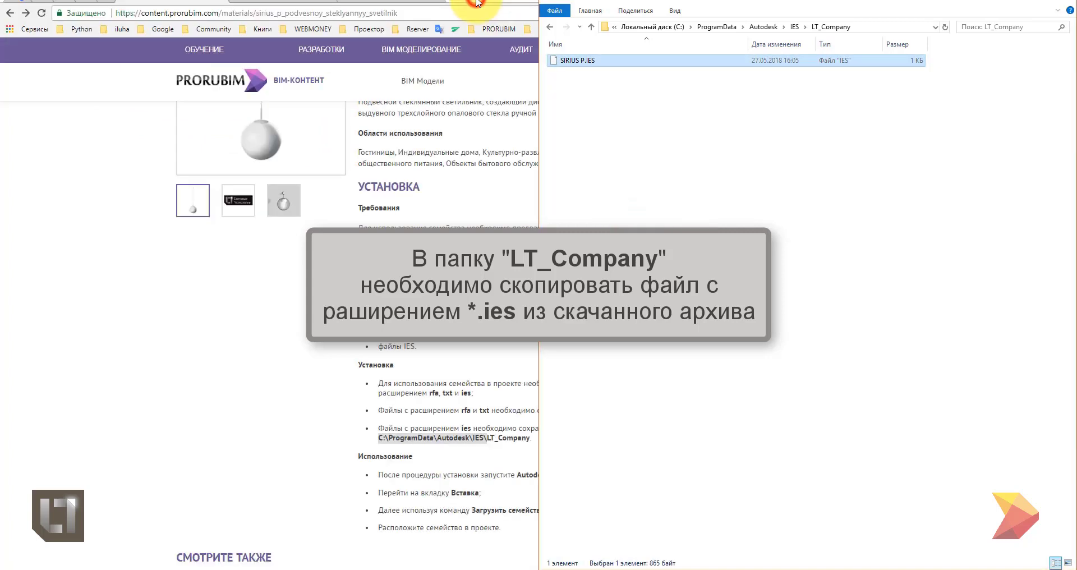
# - Bring the Revit 3D room project forward with the Вставка (Insert) ribbon tab showing
pyautogui.click(496, 434)
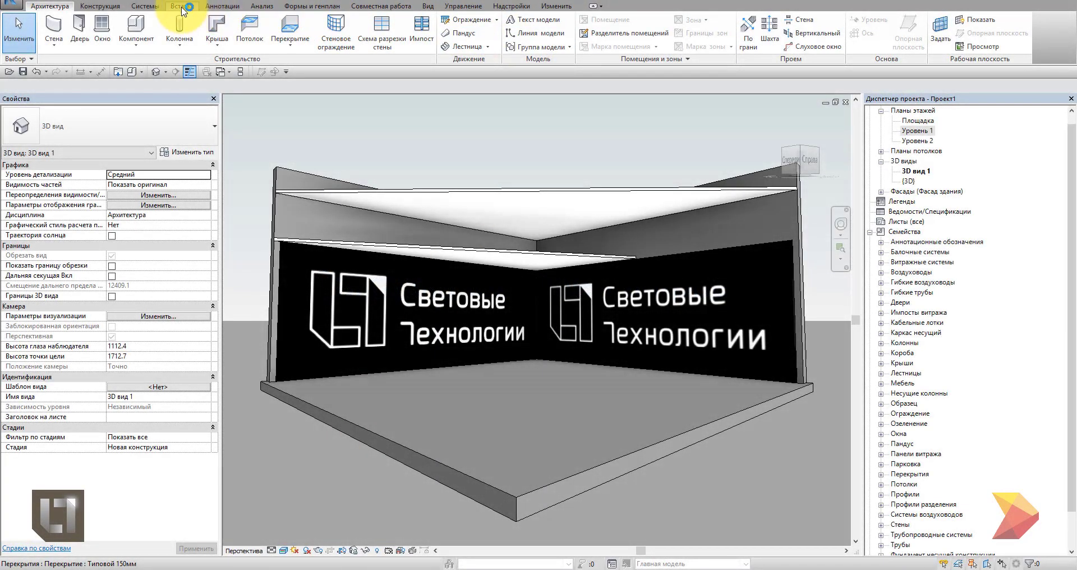
pyautogui.click(175, 10)
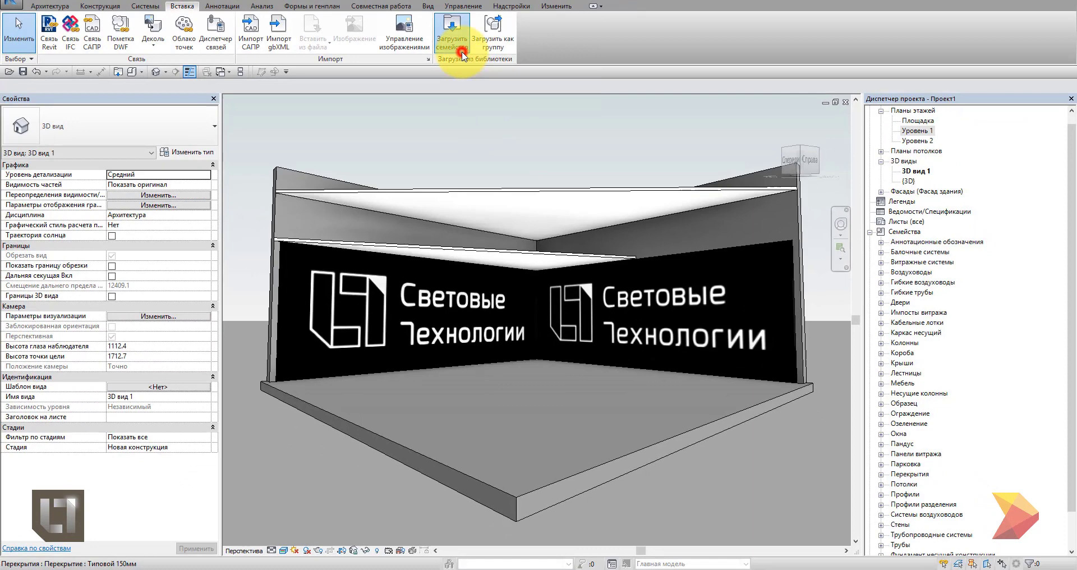
# - Start Загрузить семейство, paste the SIRIUS P folder path, and pick Sirius P.rfa
pyautogui.click(462, 55)
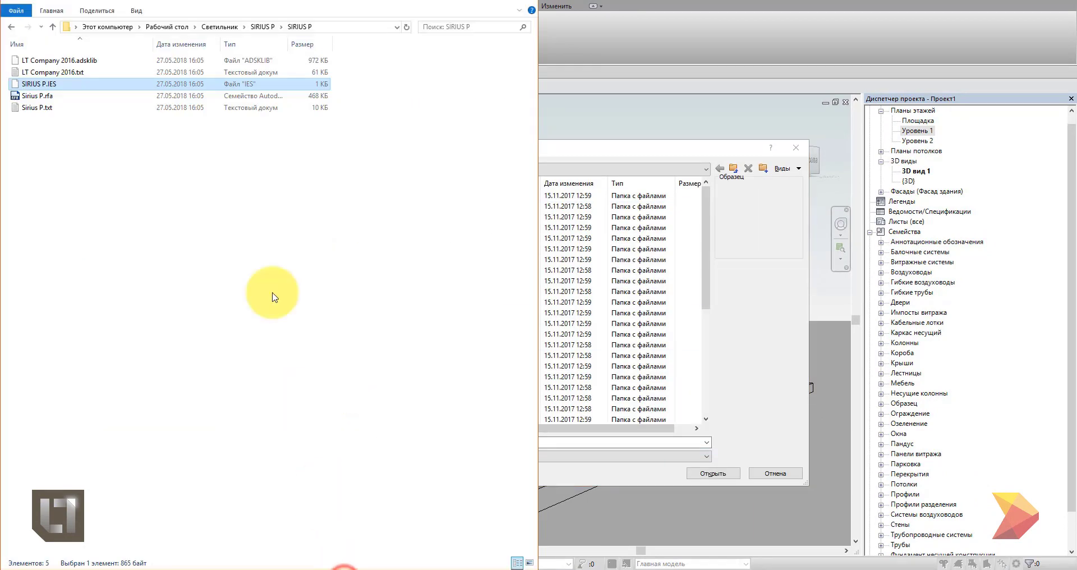
pyautogui.click(333, 28)
pyautogui.rightClick(333, 30)
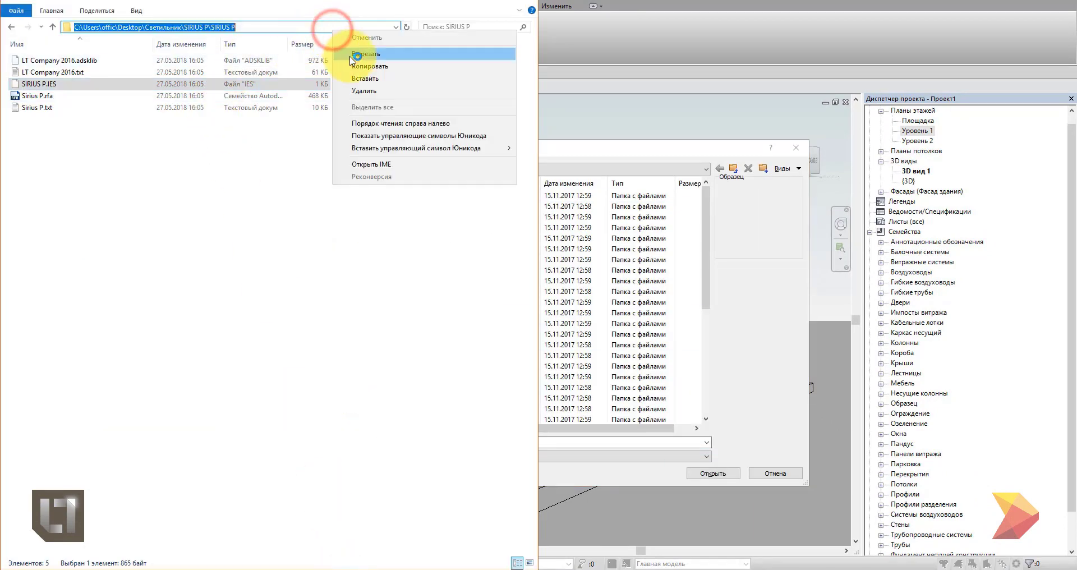
pyautogui.click(354, 65)
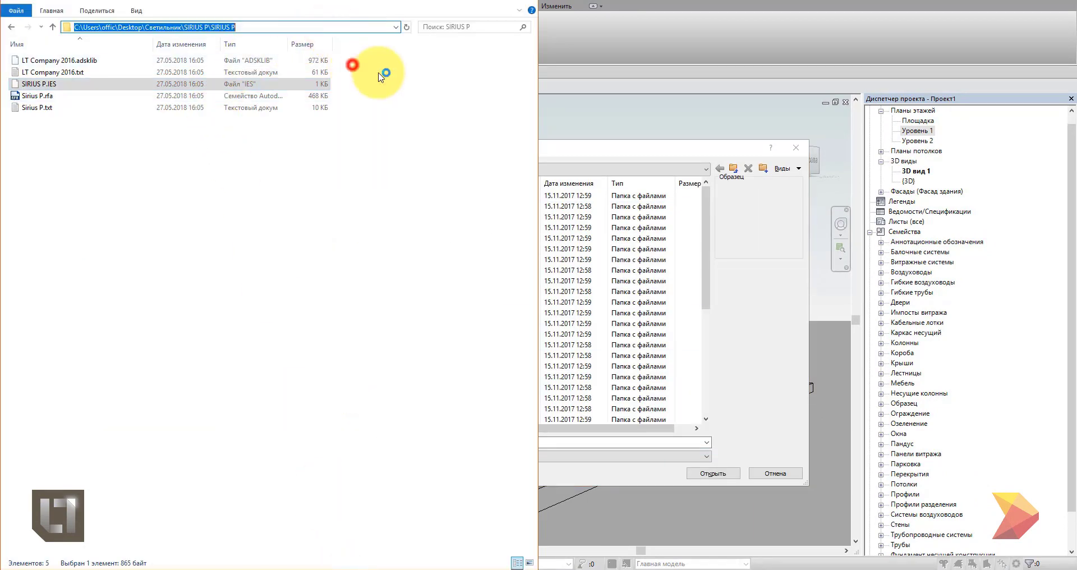
pyautogui.rightClick(628, 441)
pyautogui.click(685, 331)
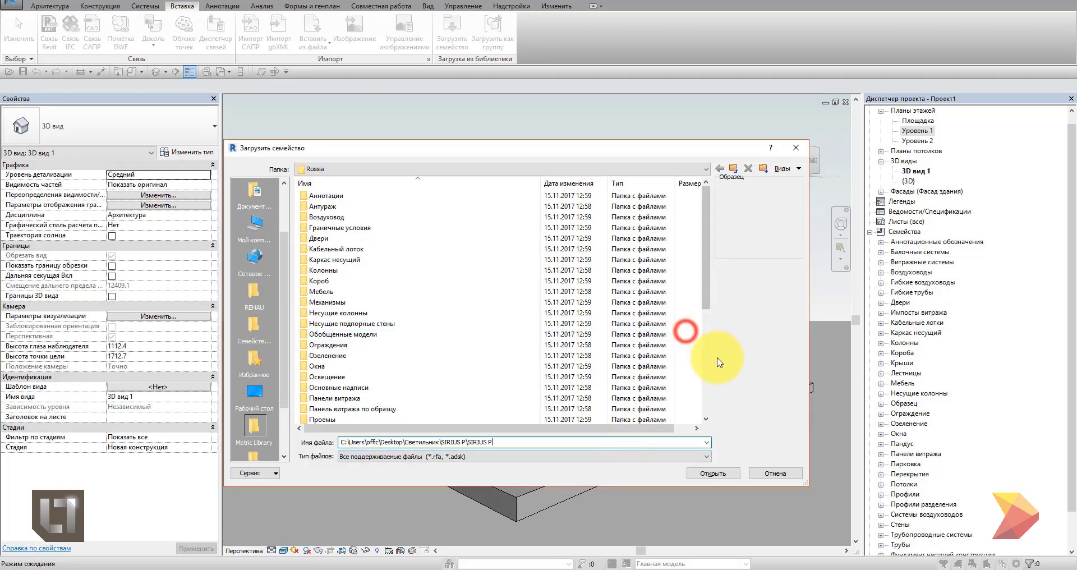
pyautogui.click(707, 473)
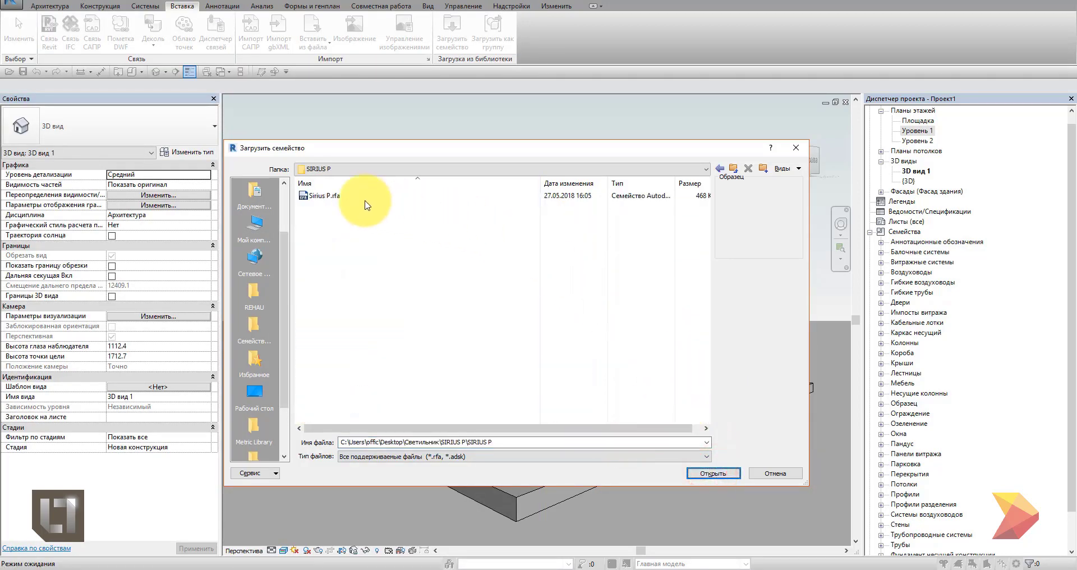
pyautogui.click(319, 196)
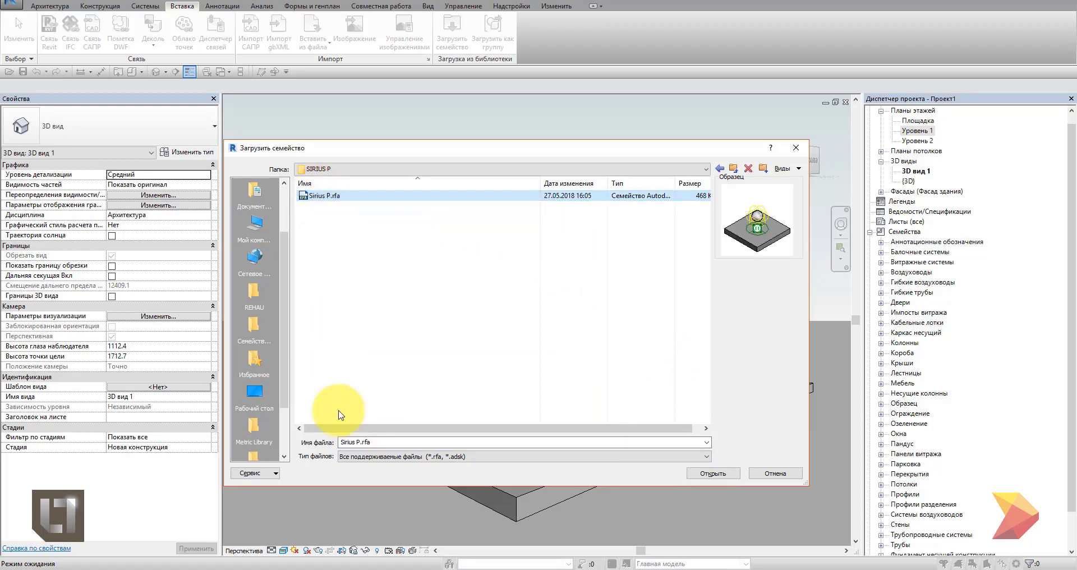
# - Select Sirius P.rfa and Sirius P.txt in the downloaded SIRIUS P folder
pyautogui.click(343, 565)
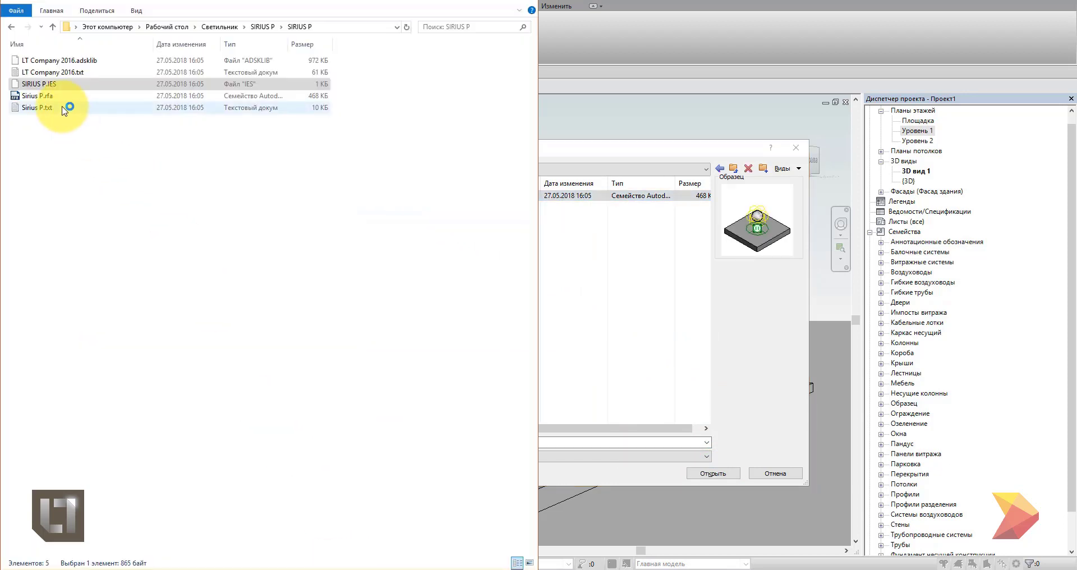
pyautogui.click(51, 96)
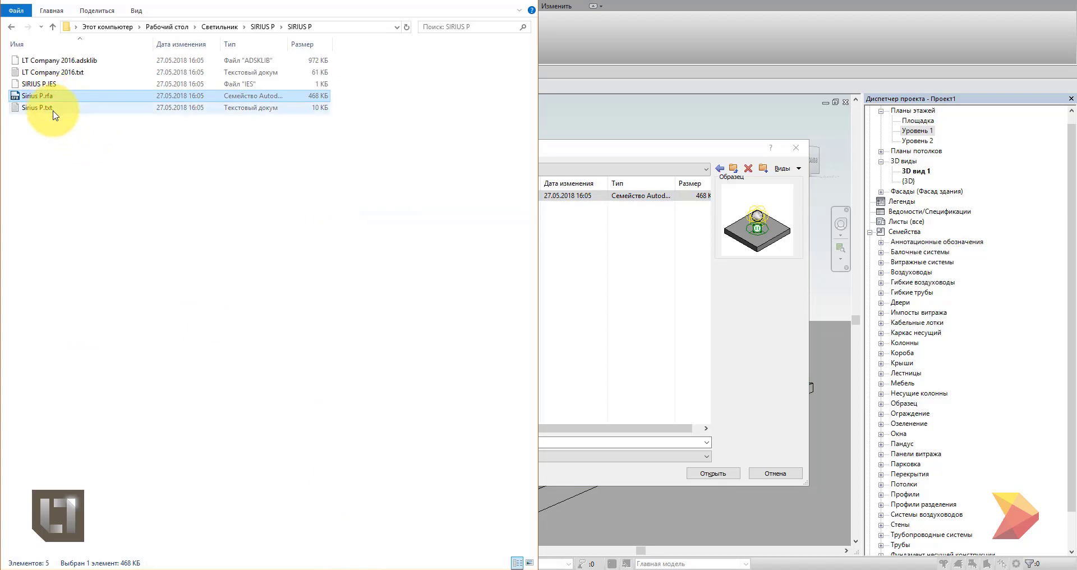
pyautogui.keyDown('ctrl'); pyautogui.click(55, 106); pyautogui.keyUp('ctrl')
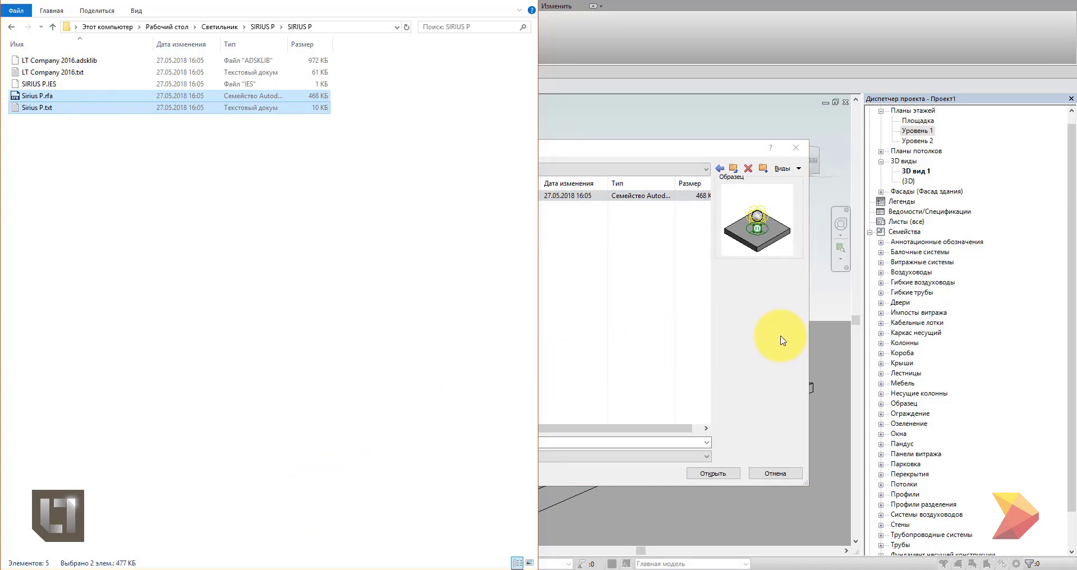
pyautogui.click(711, 477)
# - Open the Sirius P type catalog and try the Без ПРА and КЛЛ column filters
pyautogui.click(711, 476)
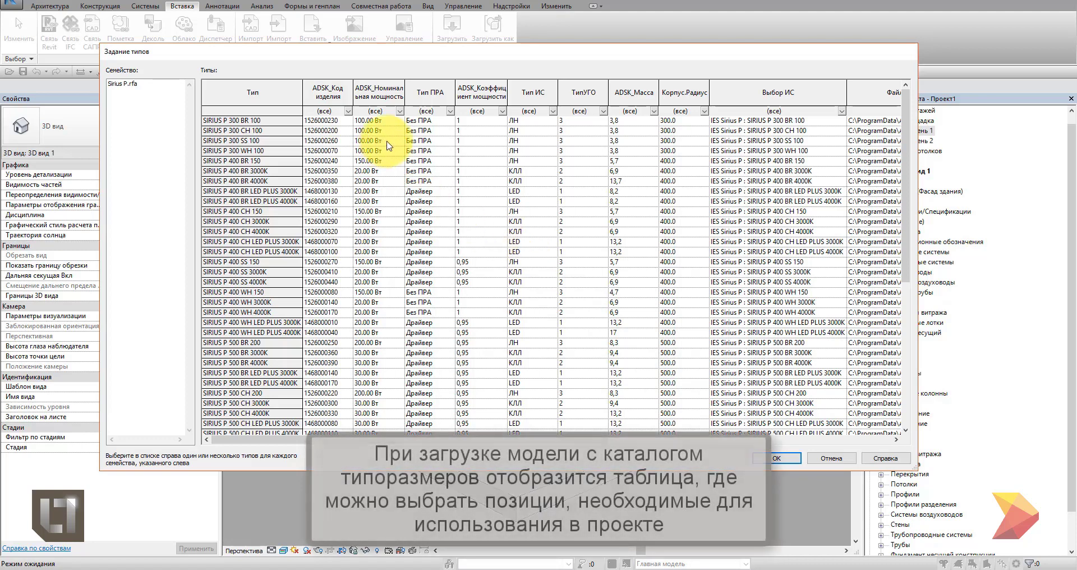
pyautogui.moveTo(909, 123)
pyautogui.mouseDown()
pyautogui.moveTo(913, 266)
pyautogui.moveTo(896, 117)
pyautogui.mouseUp()
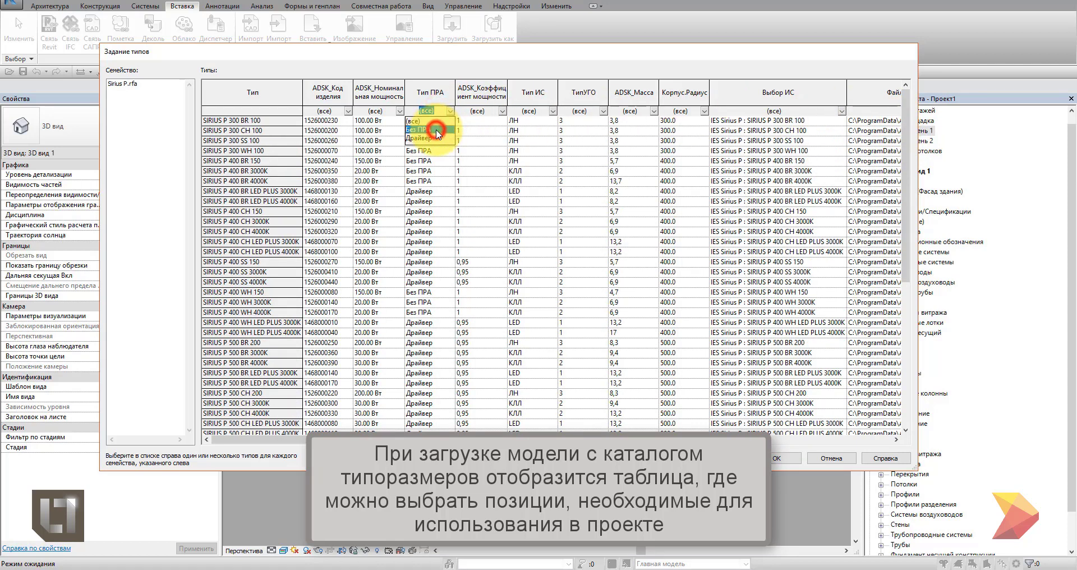
pyautogui.click(436, 131)
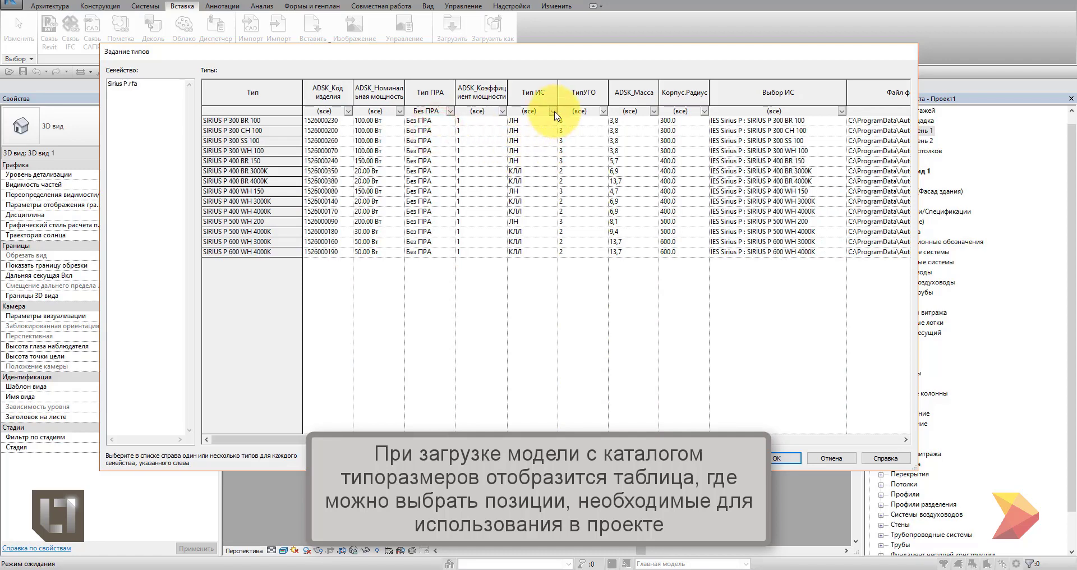
pyautogui.click(533, 130)
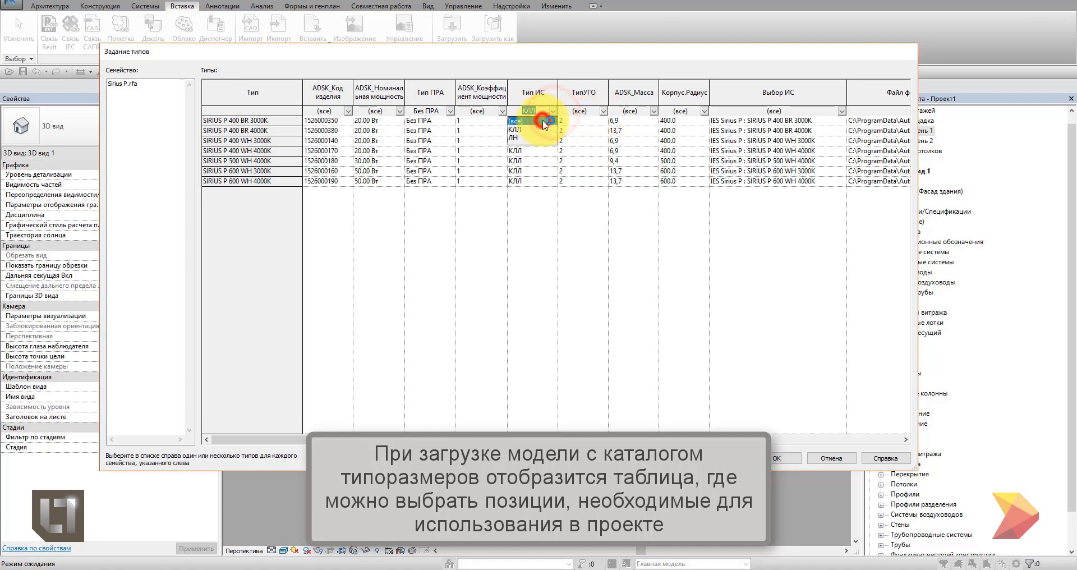
pyautogui.click(543, 121)
# - Reset the Тип ПРА filter and select types 400 BR LED PLUS 4000K through 500 BR 3000K
pyautogui.moveTo(455, 111); pyautogui.dragTo(453, 111)
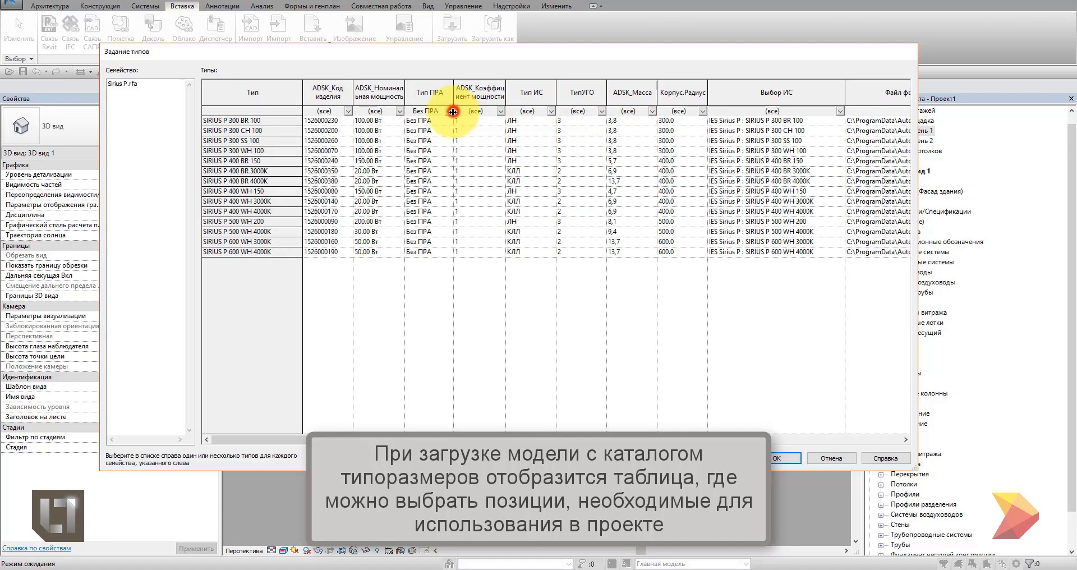
pyautogui.click(450, 111)
pyautogui.click(447, 122)
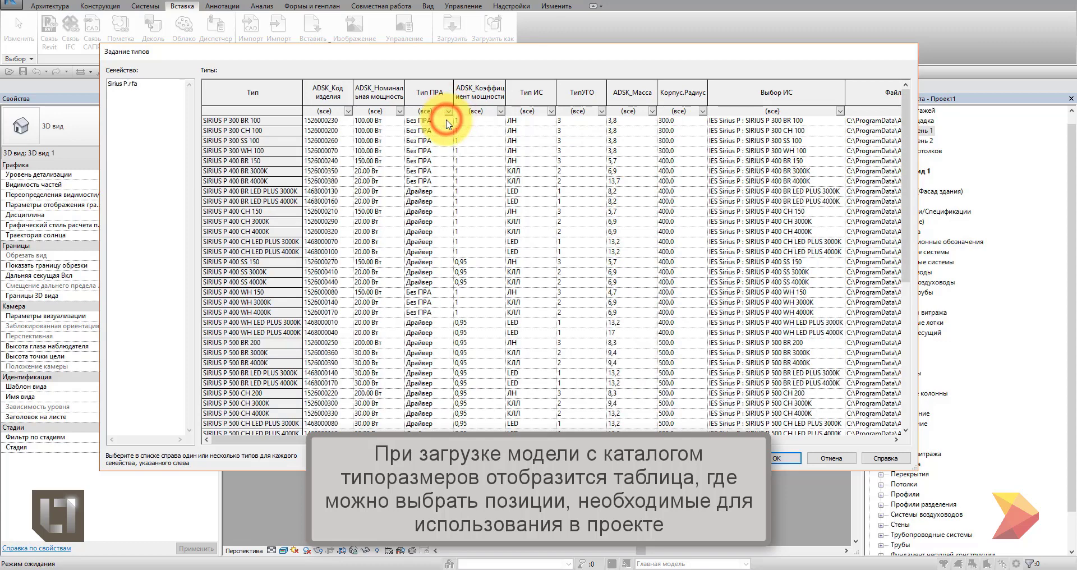
pyautogui.moveTo(278, 201); pyautogui.dragTo(275, 236)
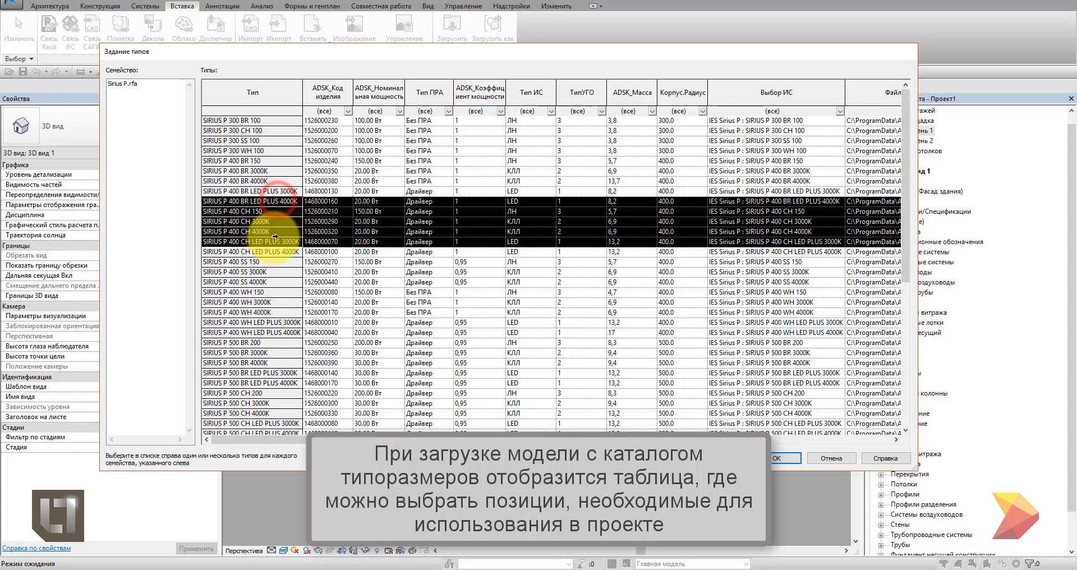
pyautogui.keyDown('ctrl'); pyautogui.moveTo(275, 323); pyautogui.dragTo(293, 349); pyautogui.keyUp('ctrl')
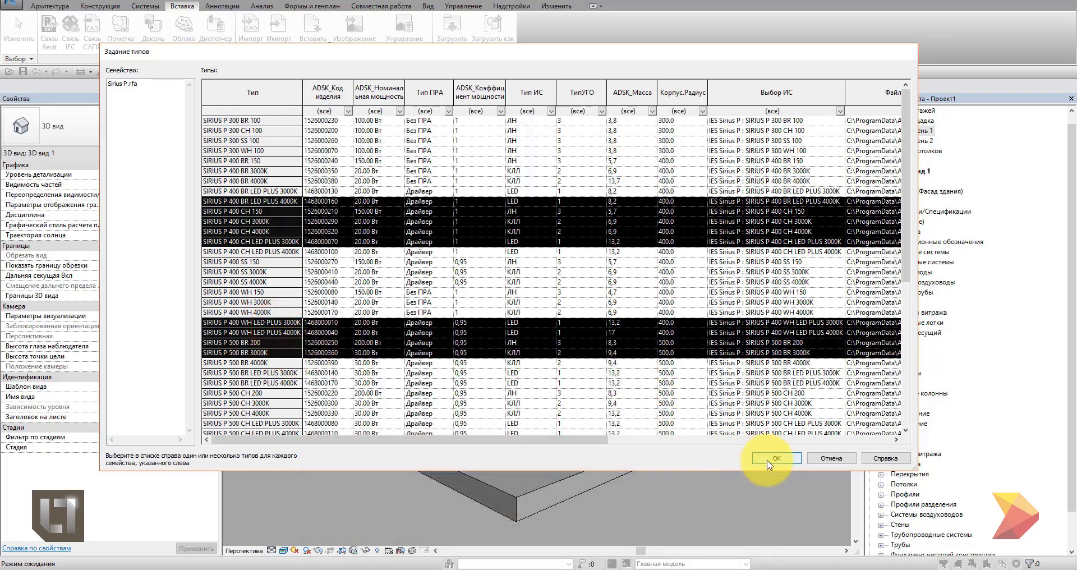
# - Load the chosen types and place SIRIUS P 400 BR LED PLUS 4000K pendants on ceiling, floor and left wall
pyautogui.click(768, 460)
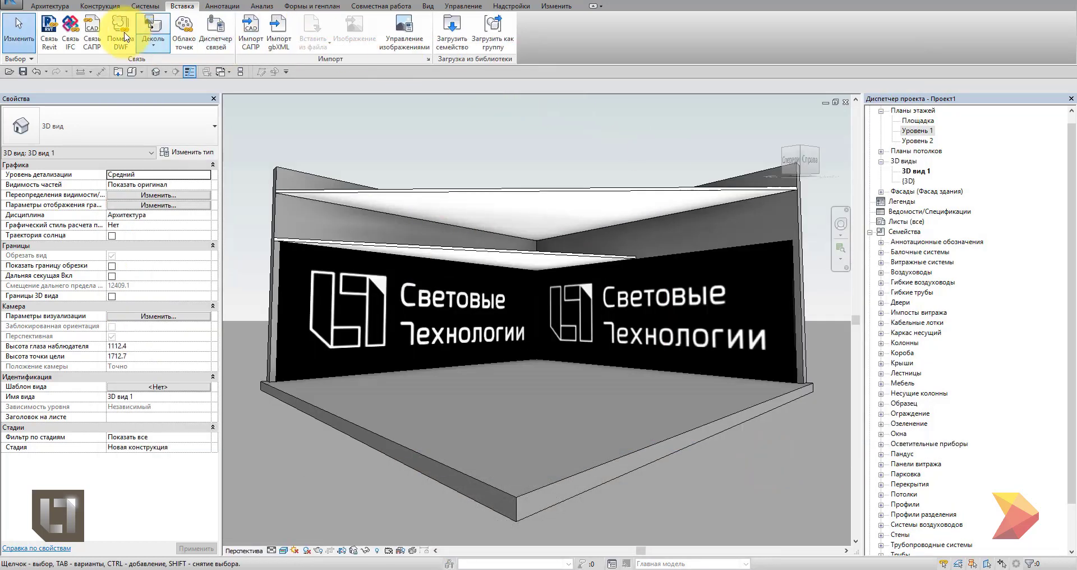
pyautogui.click(50, 6)
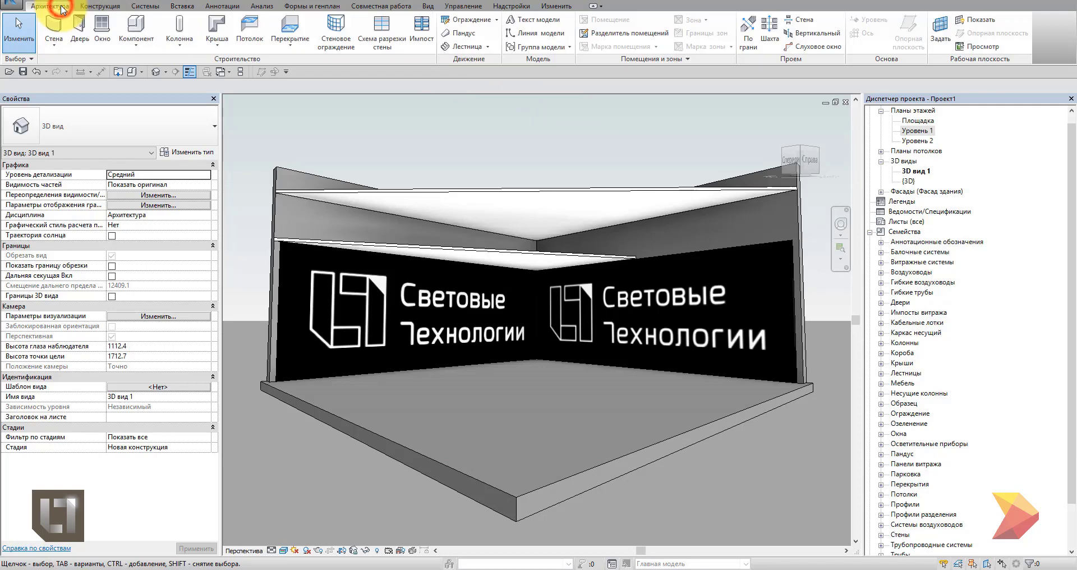
pyautogui.click(136, 26)
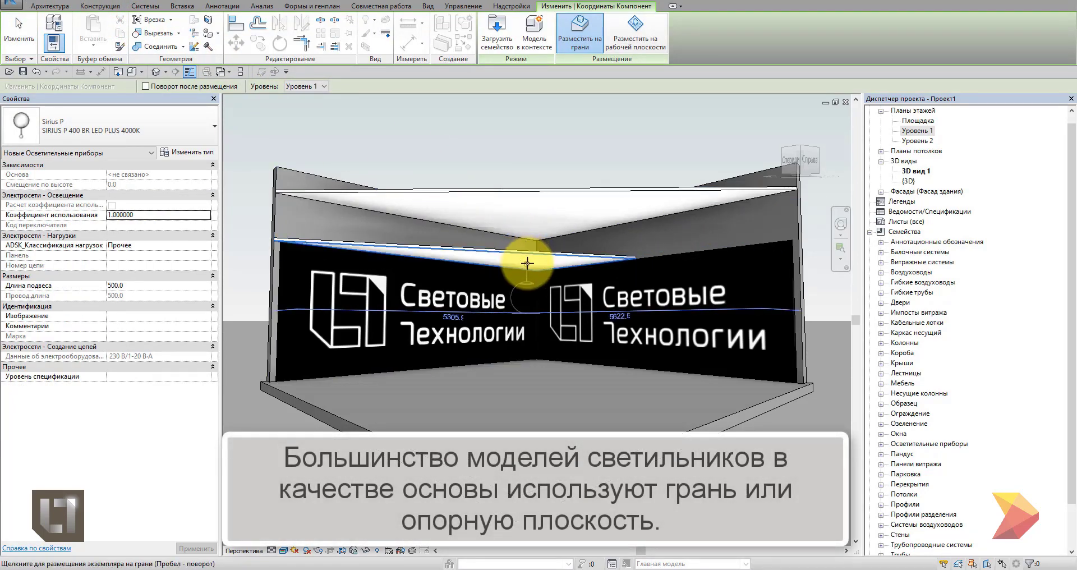
pyautogui.click(527, 262)
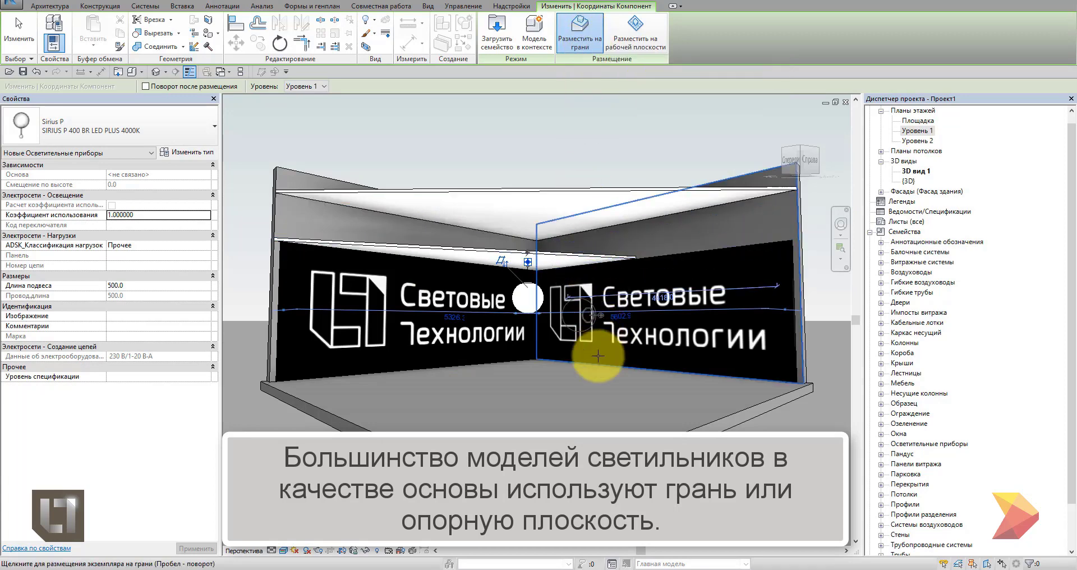
pyautogui.click(589, 395)
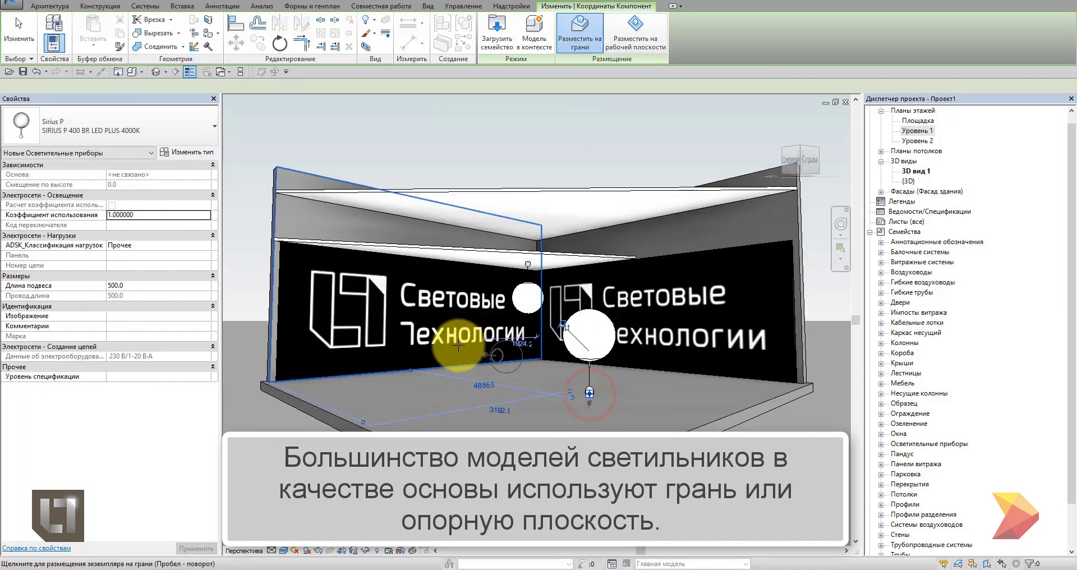
pyautogui.click(392, 344)
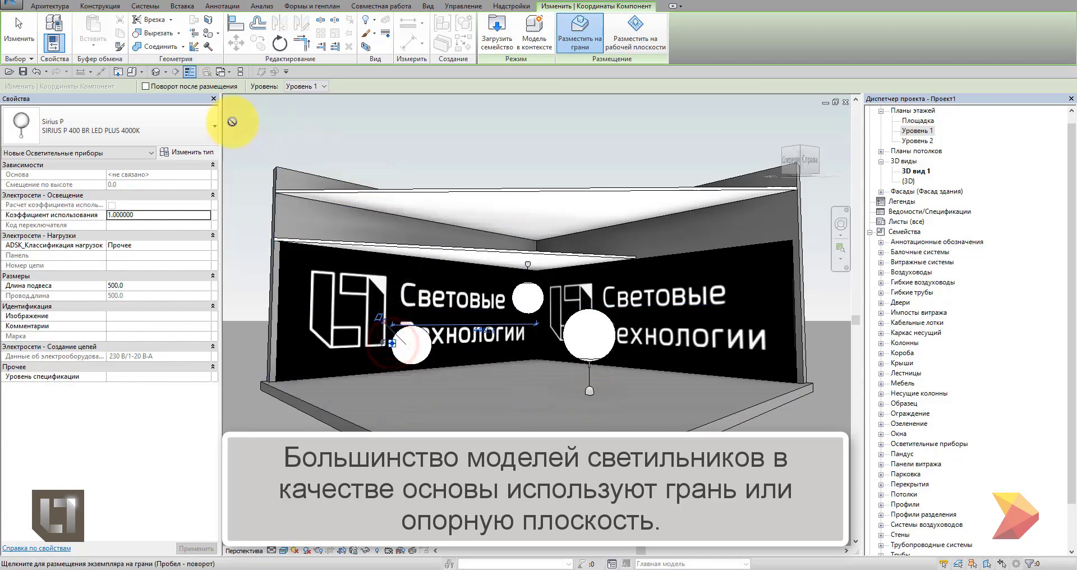
pyautogui.click(25, 36)
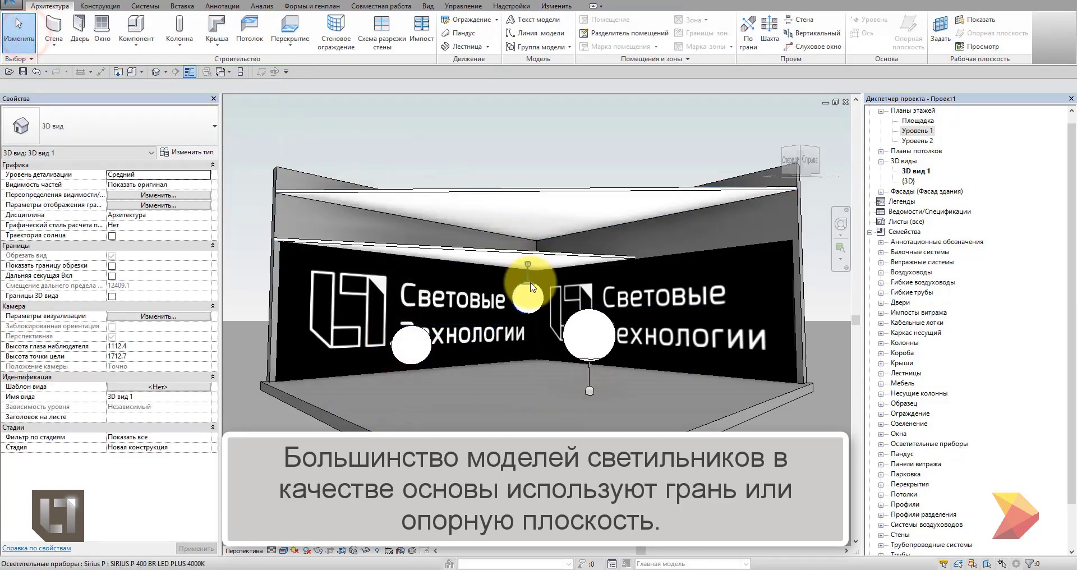
# - Change the central pendant to SIRIUS P 400 WH LED PLUS 3000K with Длина подвеса 300
pyautogui.click(519, 294)
pyautogui.click(214, 126)
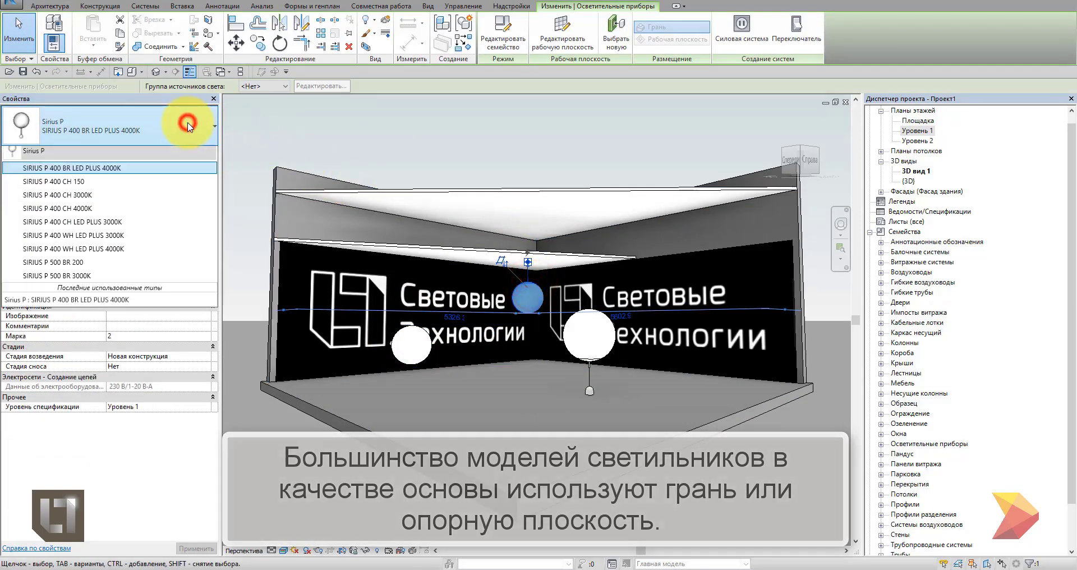
pyautogui.click(132, 257)
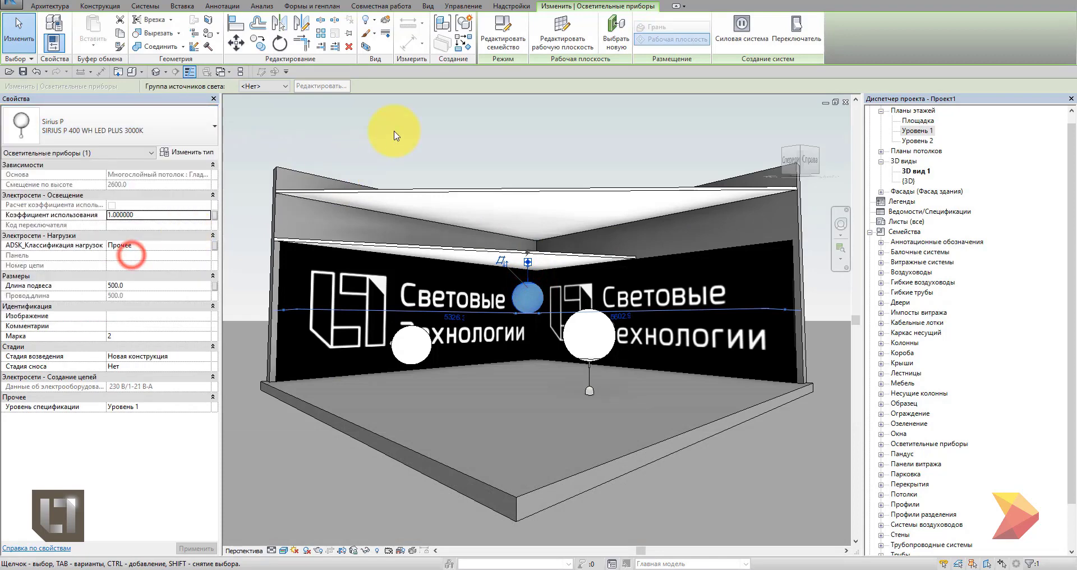
pyautogui.click(162, 285)
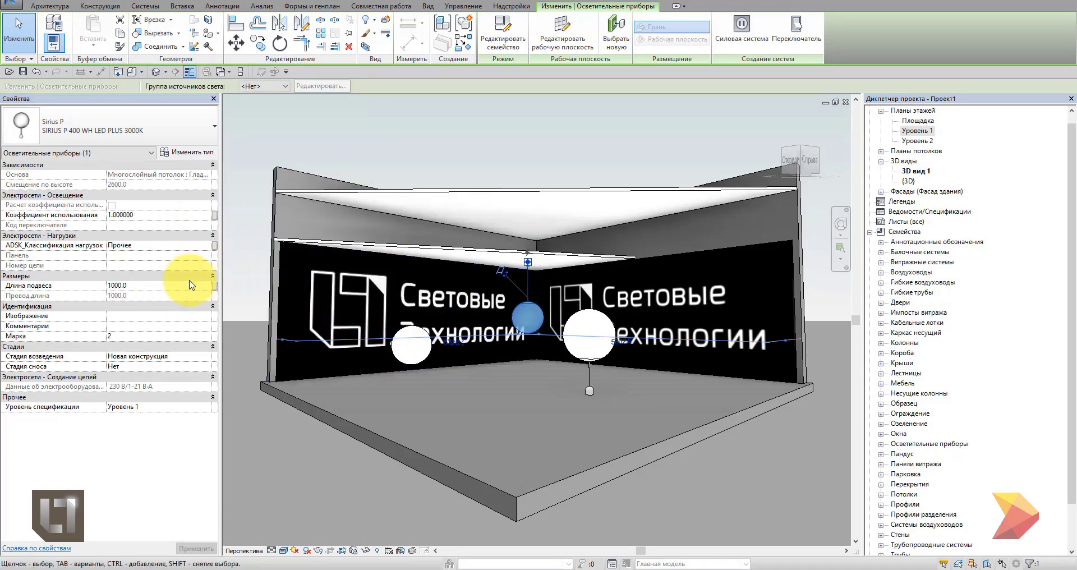
pyautogui.click(174, 289)
pyautogui.write('300')
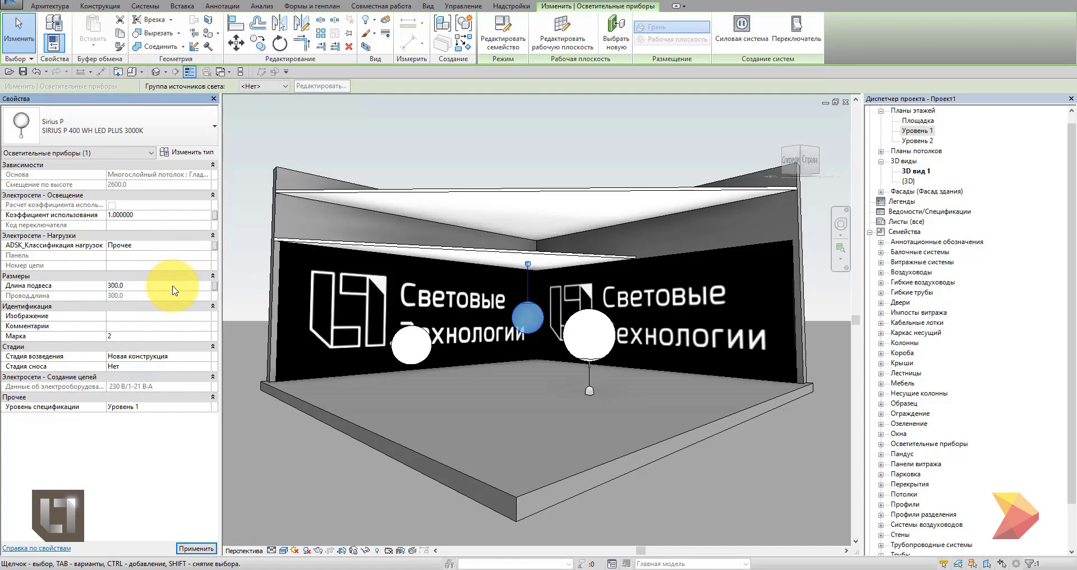
pyautogui.click(464, 149)
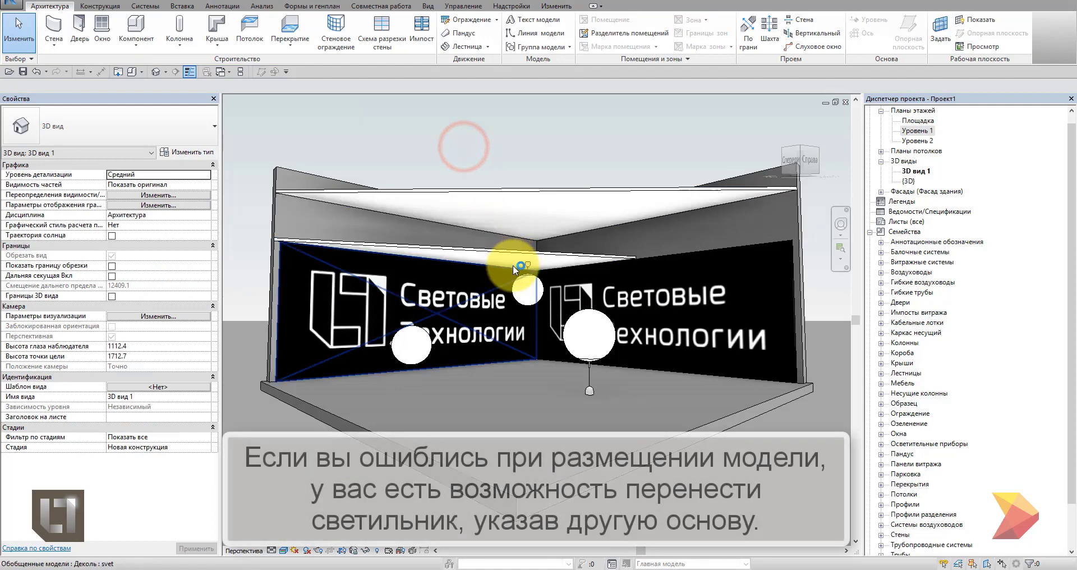
# - Re-host the central and lower-left SIRIUS P pendant lights onto the ceiling
pyautogui.click(521, 275)
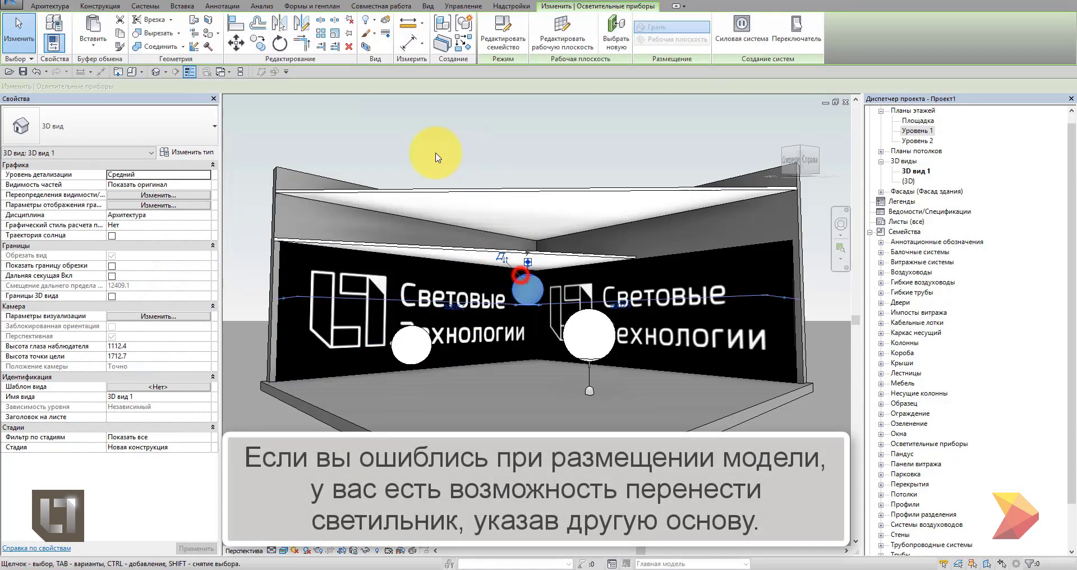
pyautogui.click(626, 45)
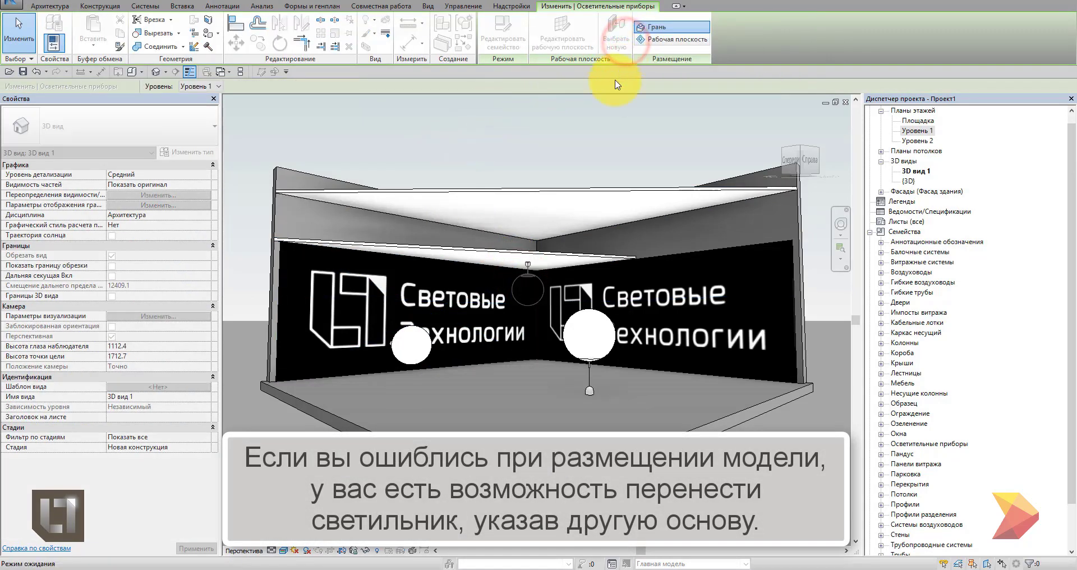
pyautogui.click(562, 204)
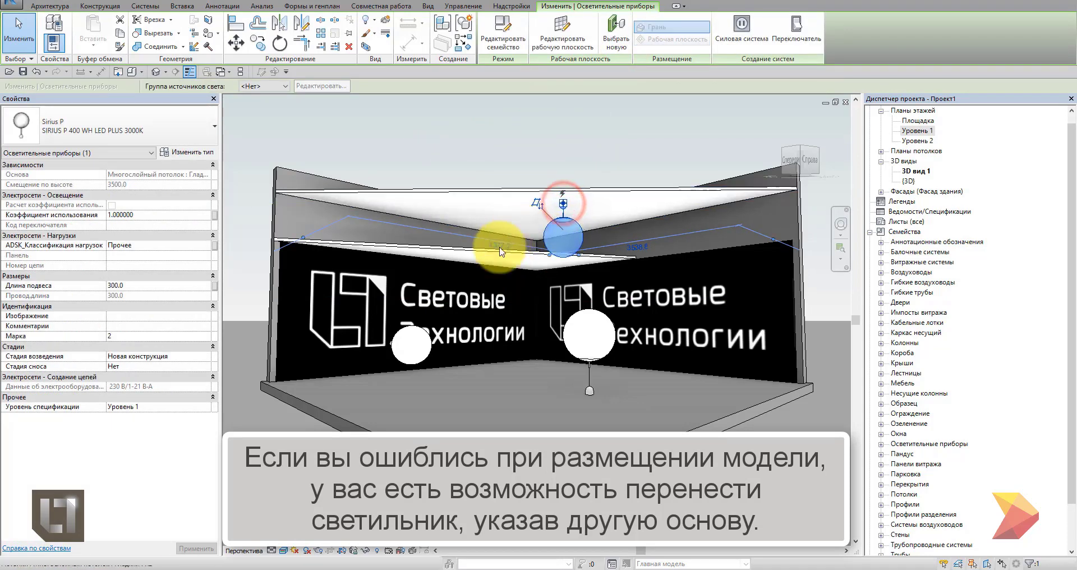
pyautogui.click(414, 344)
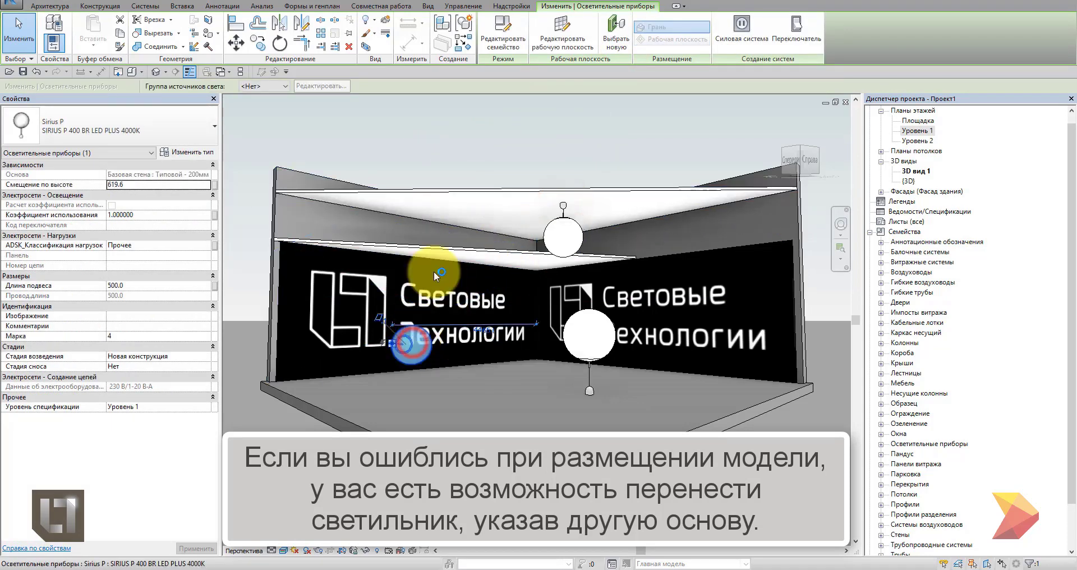
pyautogui.click(617, 42)
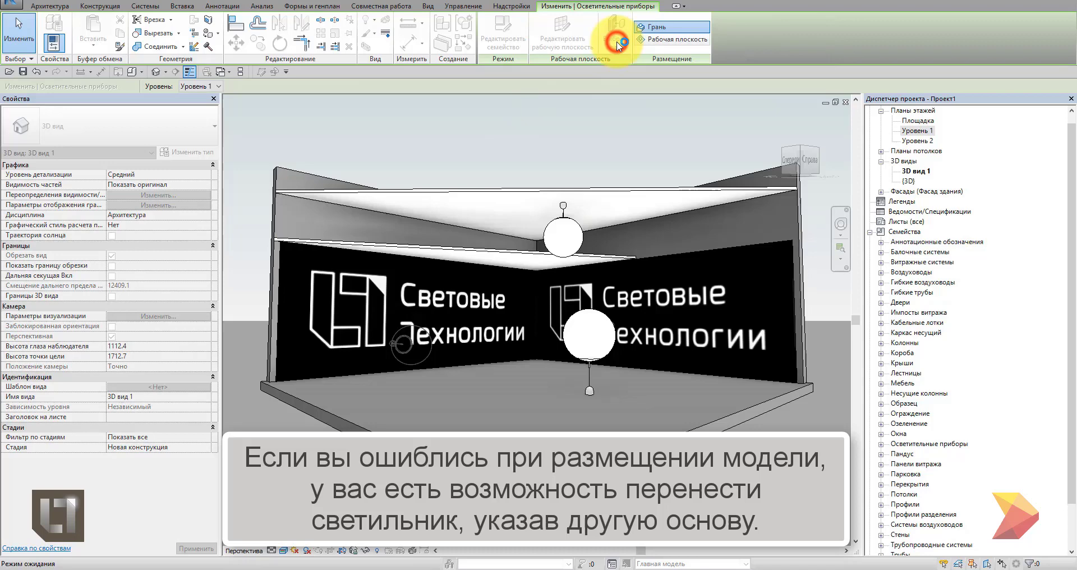
pyautogui.click(483, 203)
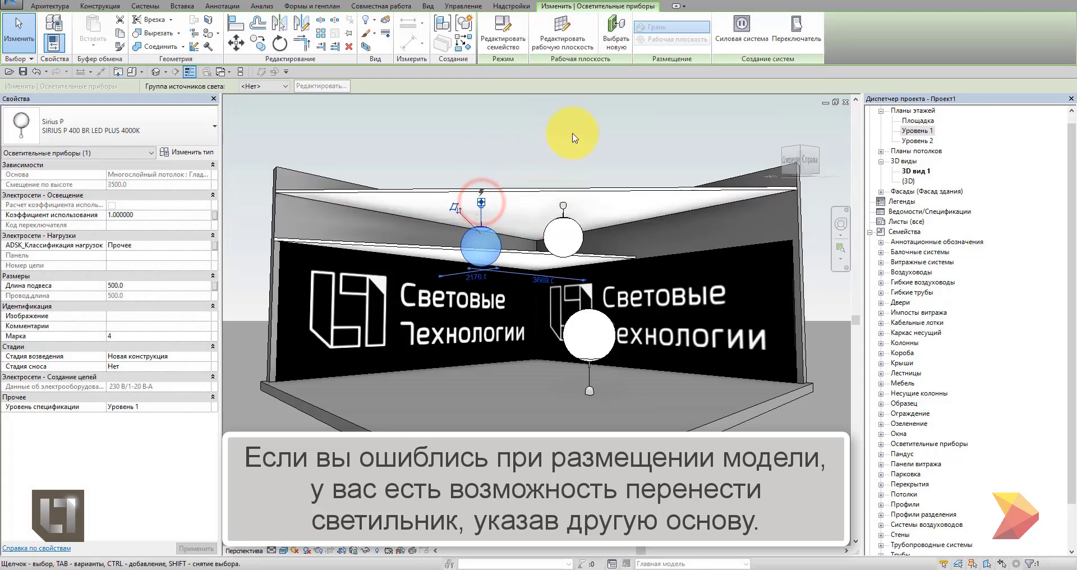
# - Re-host the floor-standing pendant onto the ceiling, then select the right ceiling pendant
pyautogui.click(573, 333)
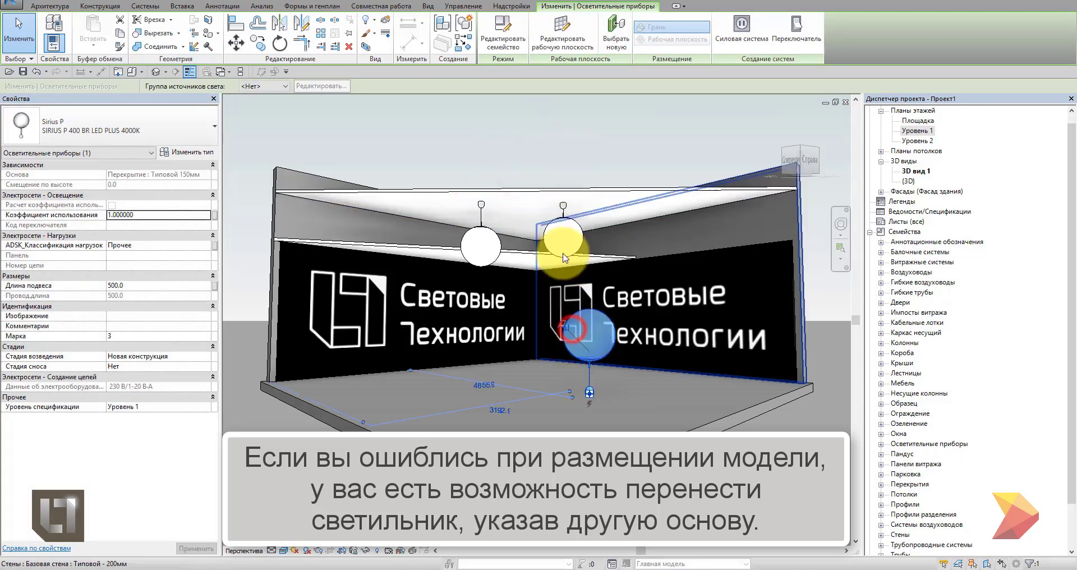
pyautogui.click(616, 35)
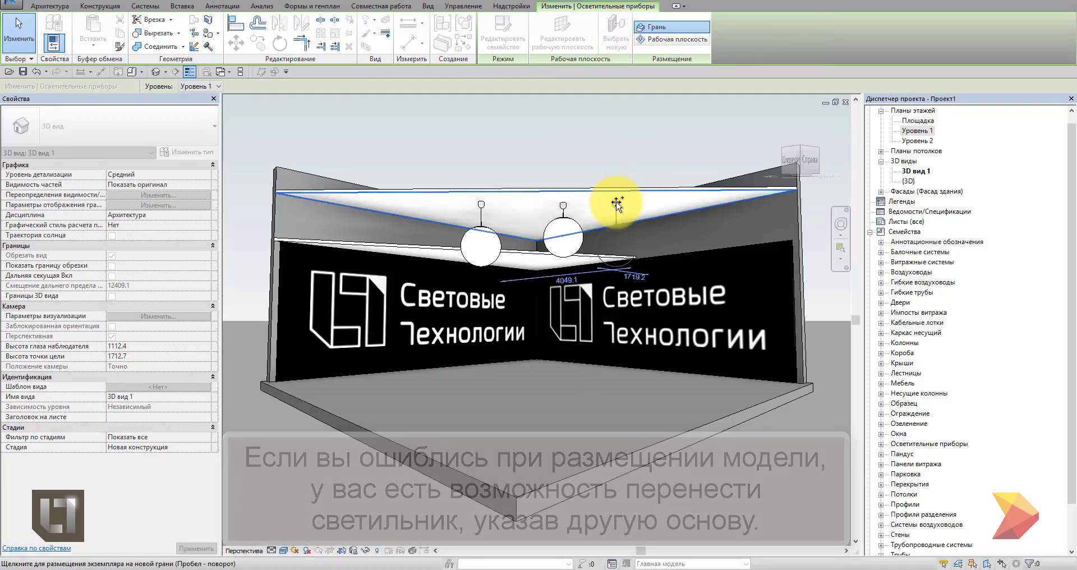
pyautogui.click(616, 202)
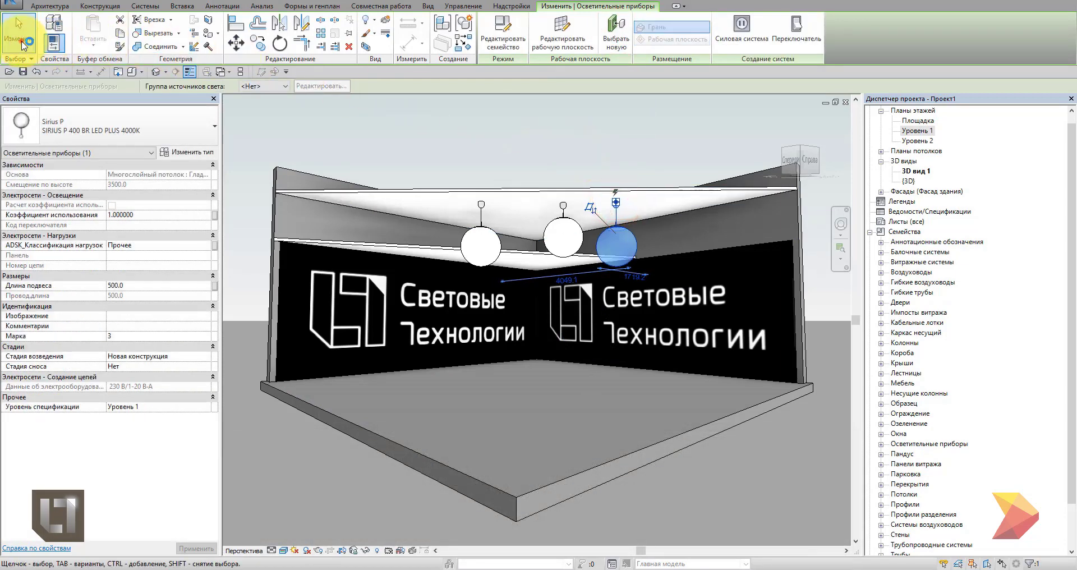
pyautogui.click(19, 35)
pyautogui.click(634, 235)
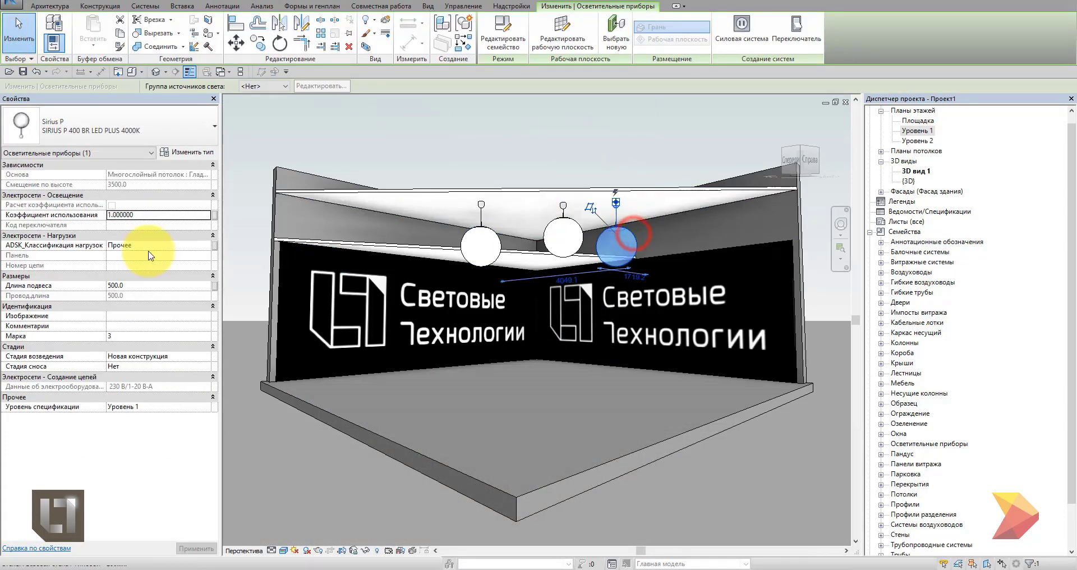
pyautogui.click(76, 133)
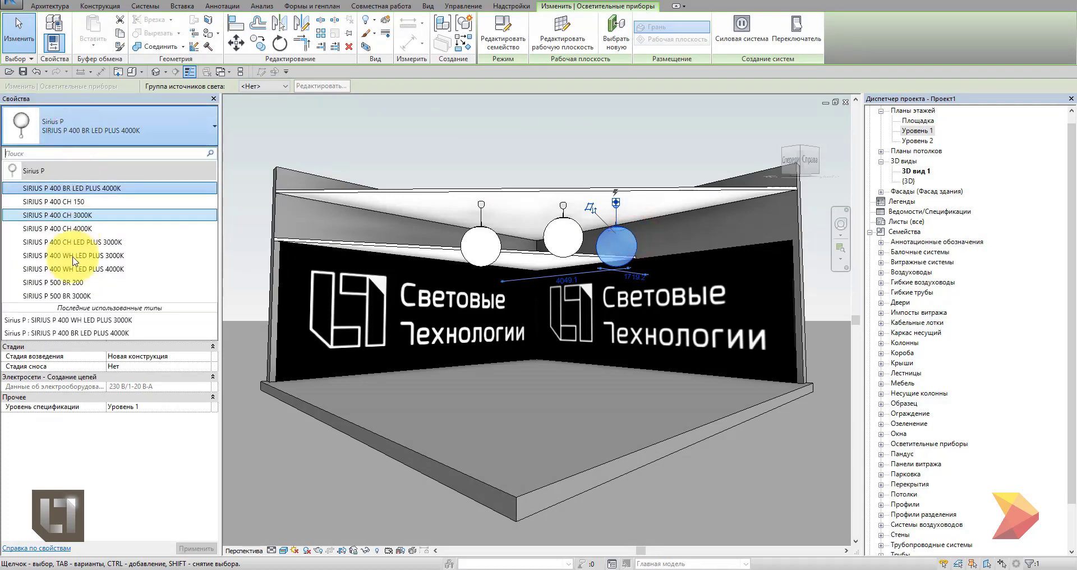
pyautogui.click(75, 287)
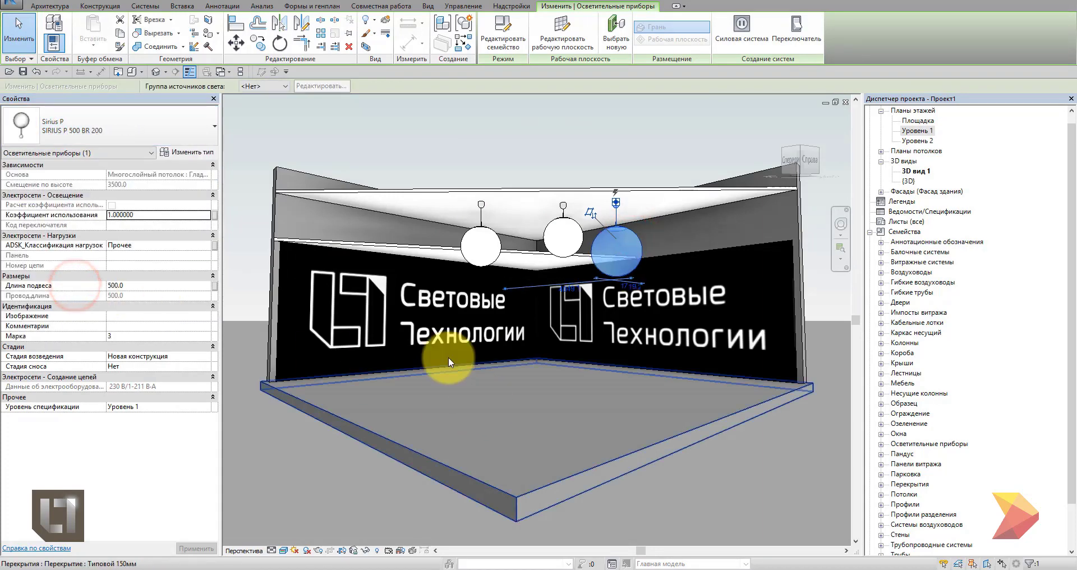
pyautogui.click(145, 132)
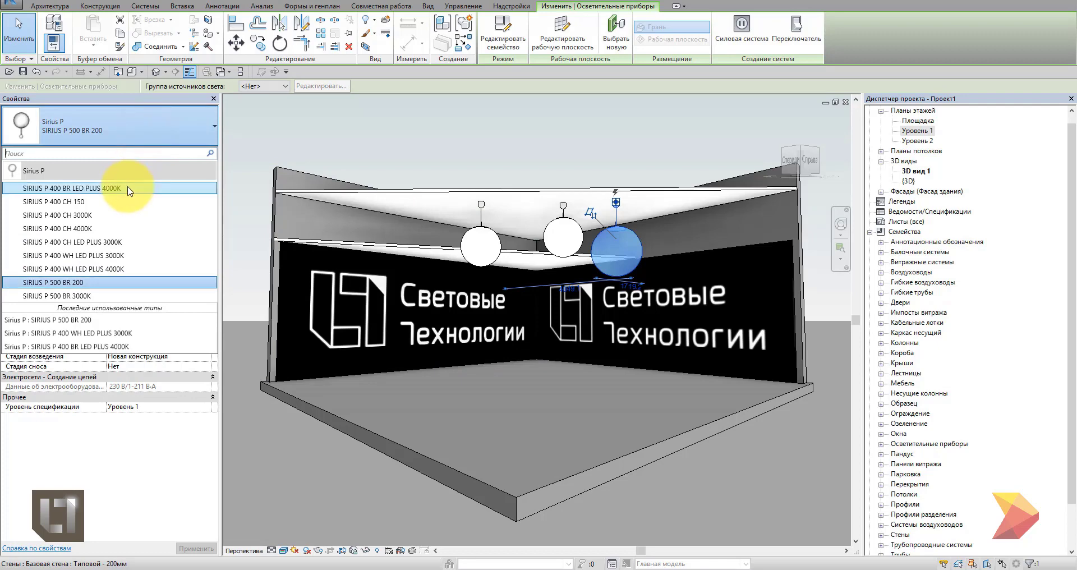
pyautogui.click(128, 186)
pyautogui.click(534, 134)
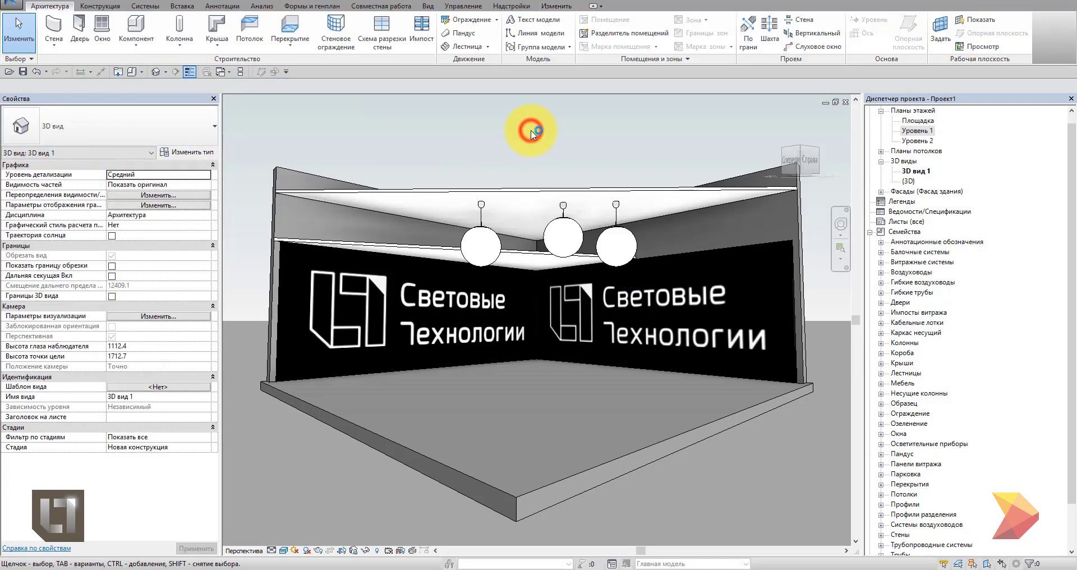